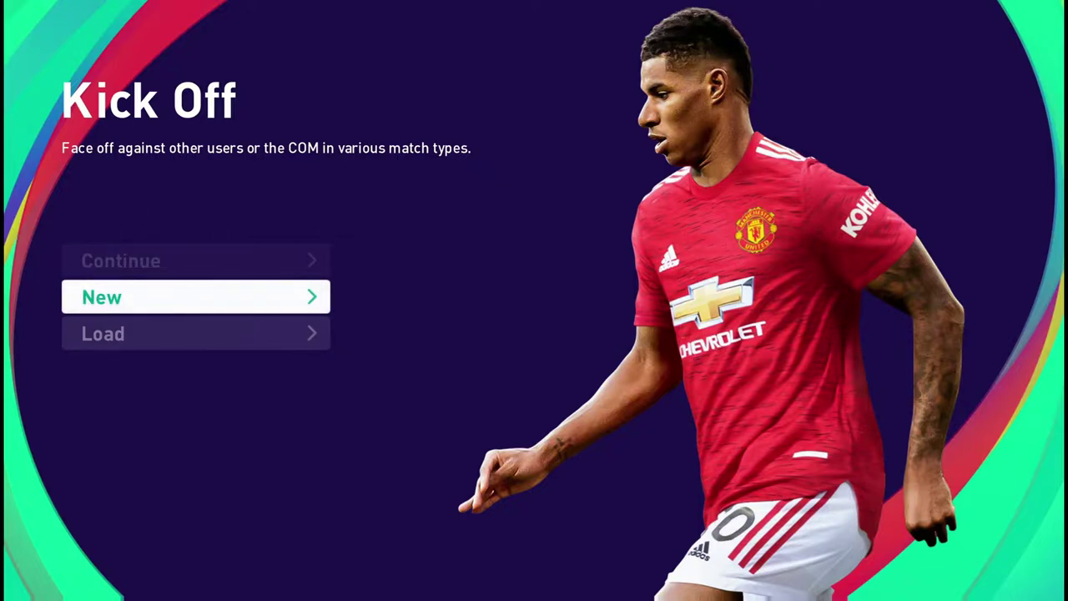
# Start a new Cup and pass the competition prompt to see UEFA EURO 2020's 24-team regulations
pyautogui.press('Return')
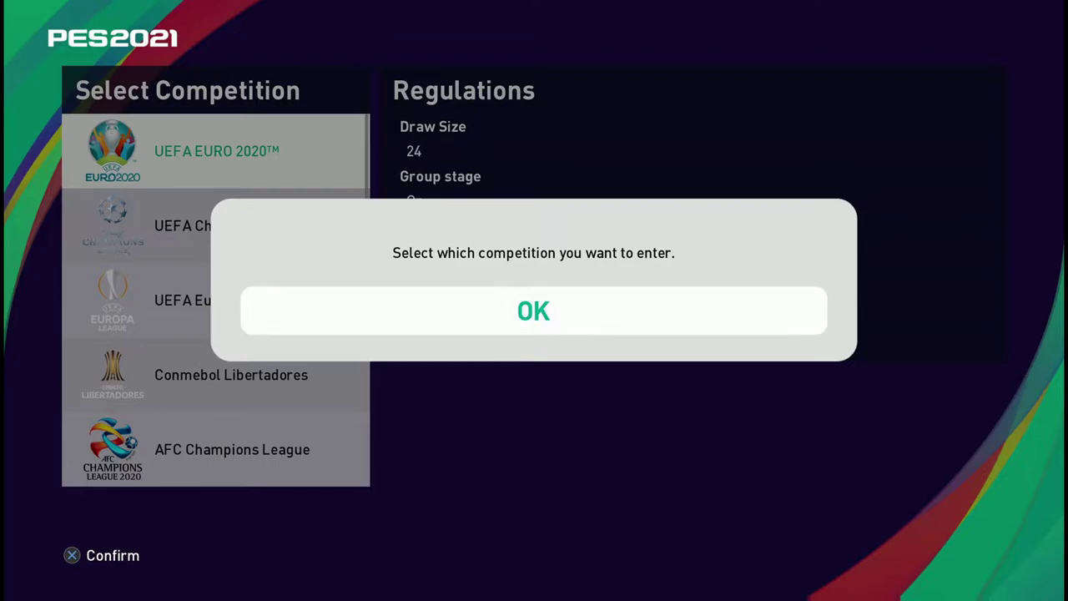
pyautogui.press('Return')
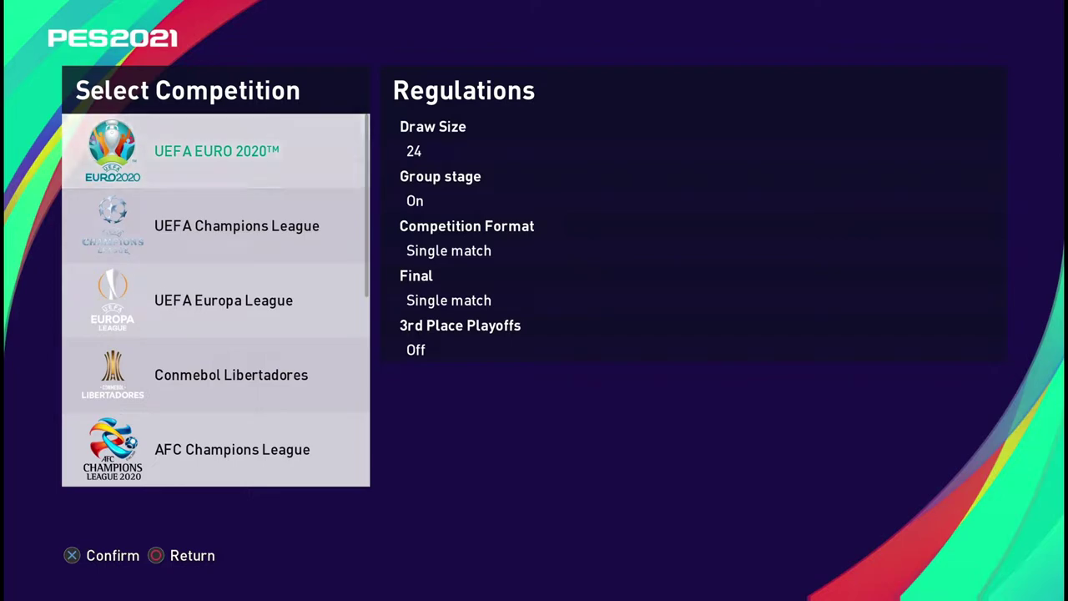
# Review the Champions League, Europa League, Libertadores, World Cup, Africa Cup of Nations and Copa América regulations
pyautogui.click(236, 226)
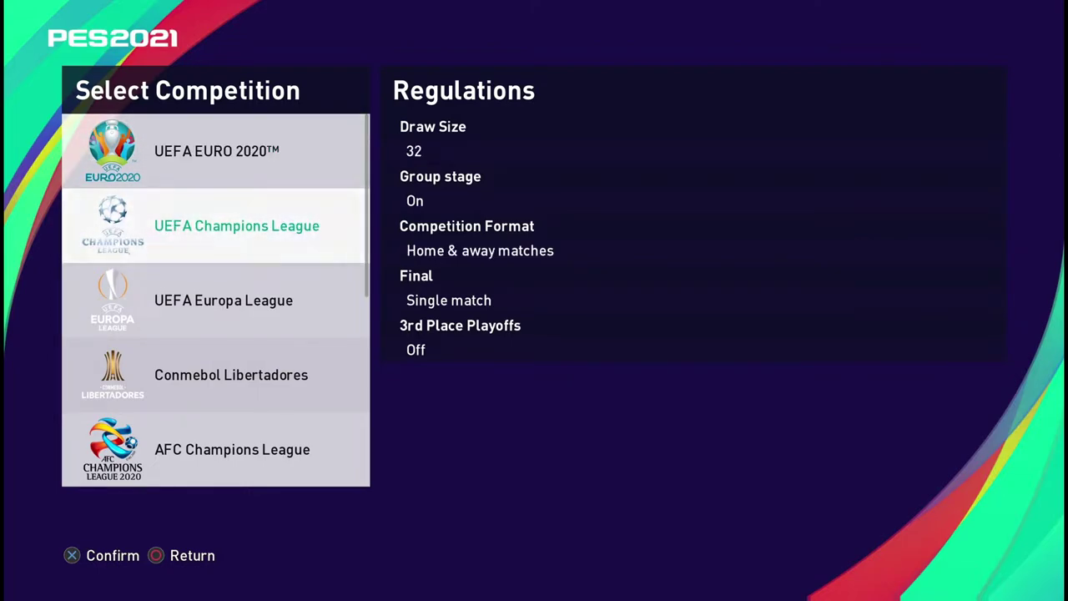
pyautogui.click(223, 301)
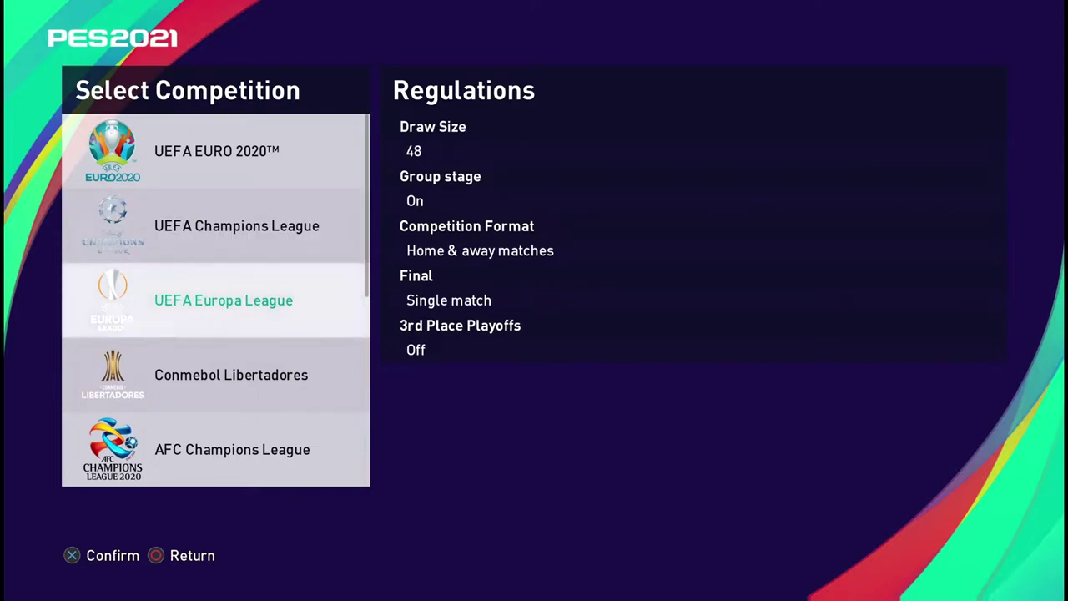
pyautogui.click(231, 375)
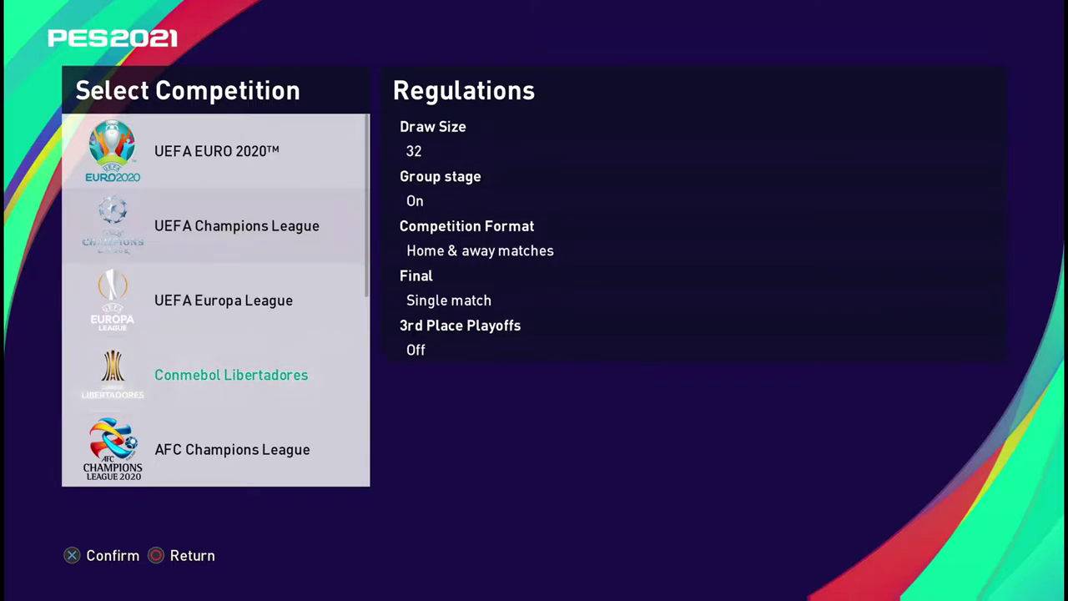
pyautogui.press('Down')
pyautogui.press('Down')
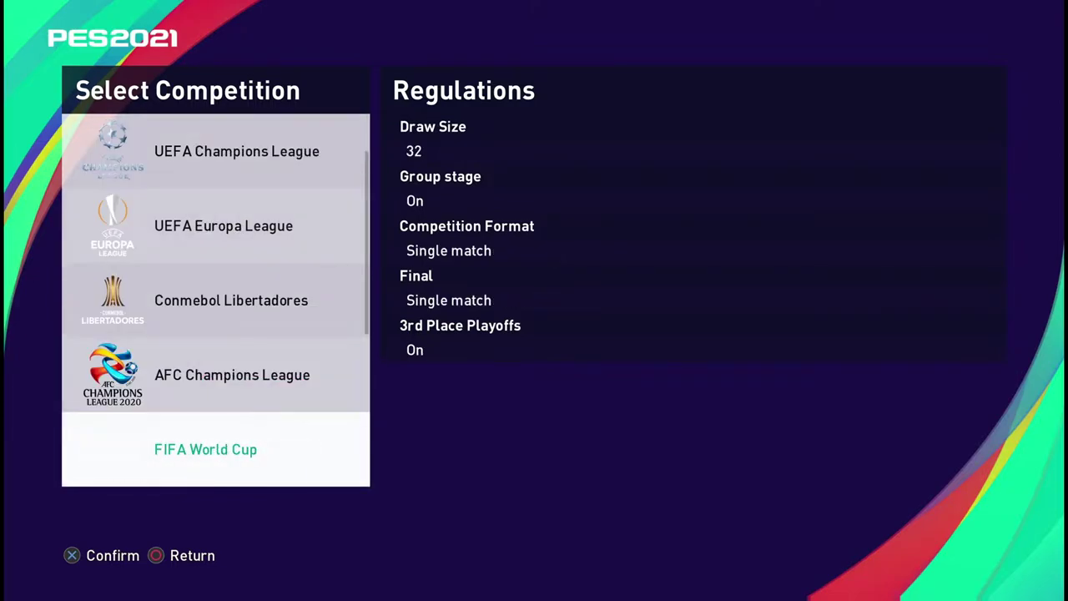
pyautogui.press('Down')
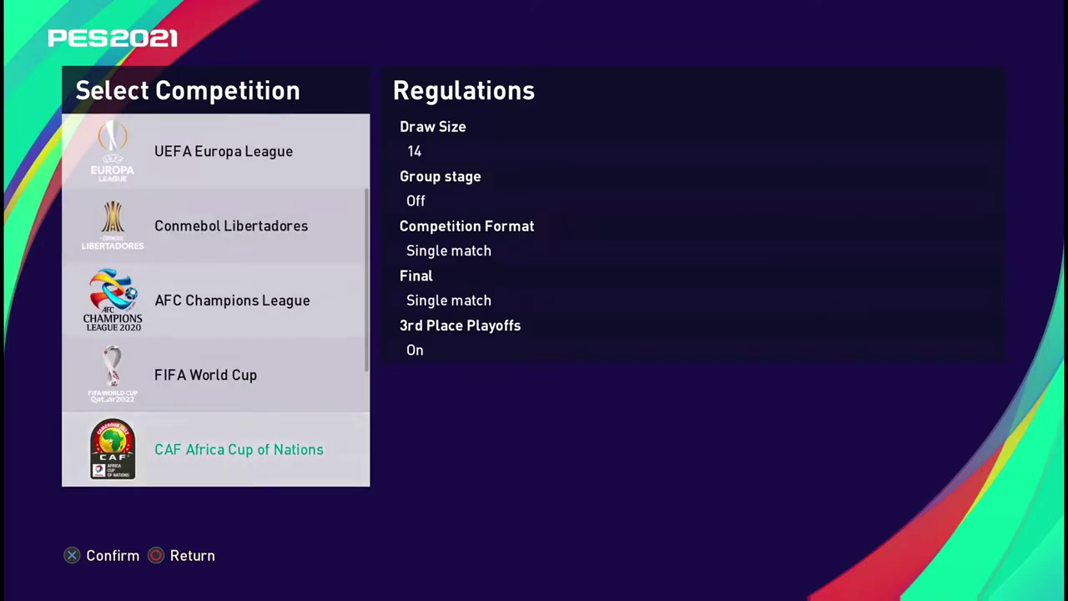
pyautogui.press('Down')
# Compare Conmebol Sudamericana's freely settable regulations with Copa América and World Cup, then select Sudamericana
pyautogui.press('Down')
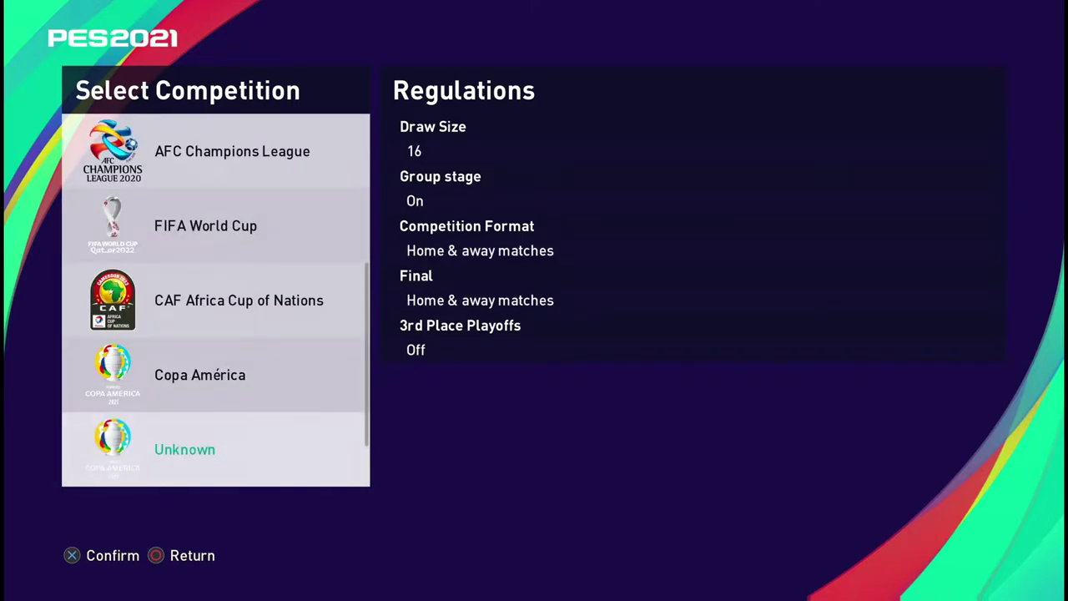
pyautogui.press('Down')
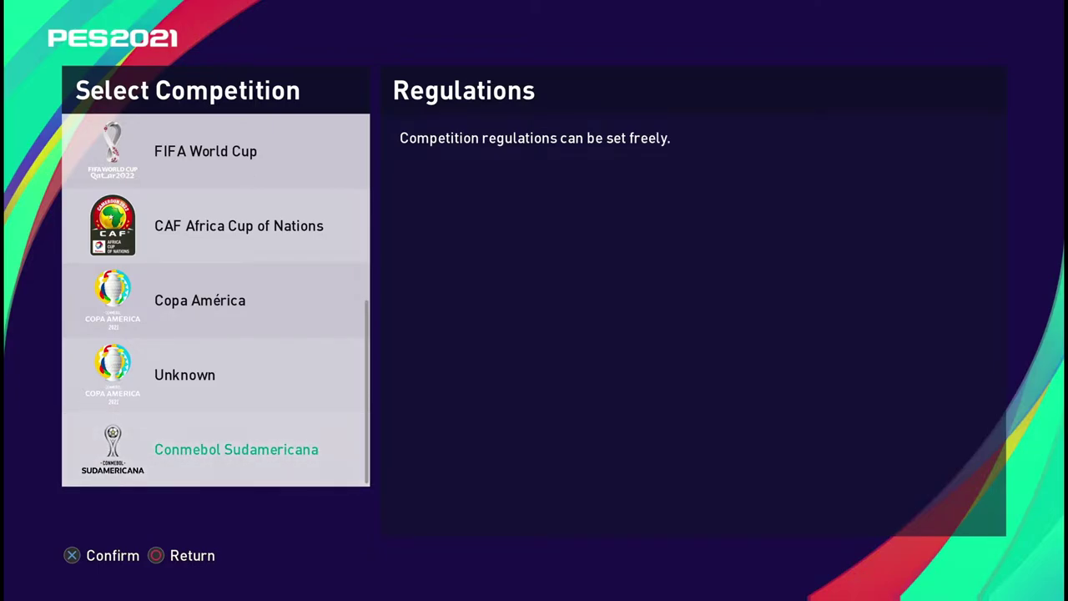
pyautogui.press('Up')
pyautogui.press('Up')
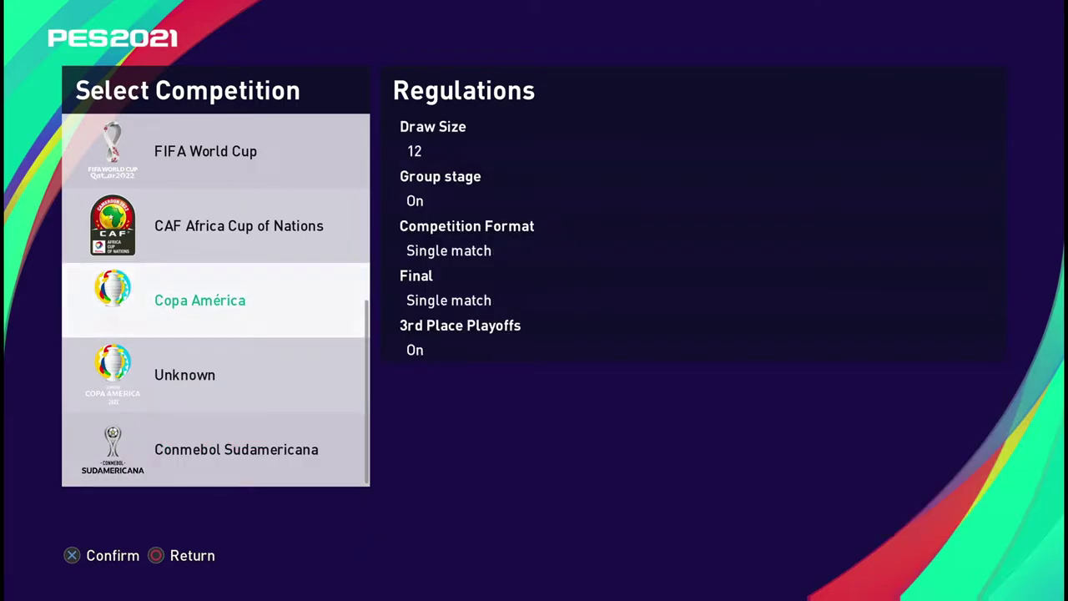
pyautogui.press('Up')
pyautogui.press('Up')
pyautogui.press('Down')
pyautogui.press('Down')
pyautogui.press('Down')
pyautogui.press('Down')
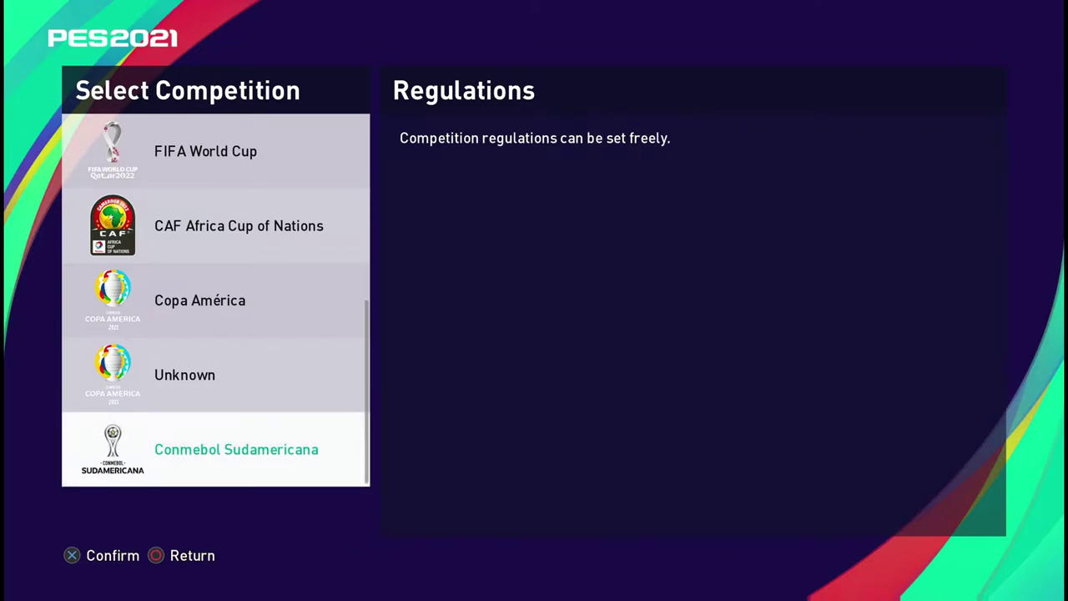
pyautogui.press('Return')
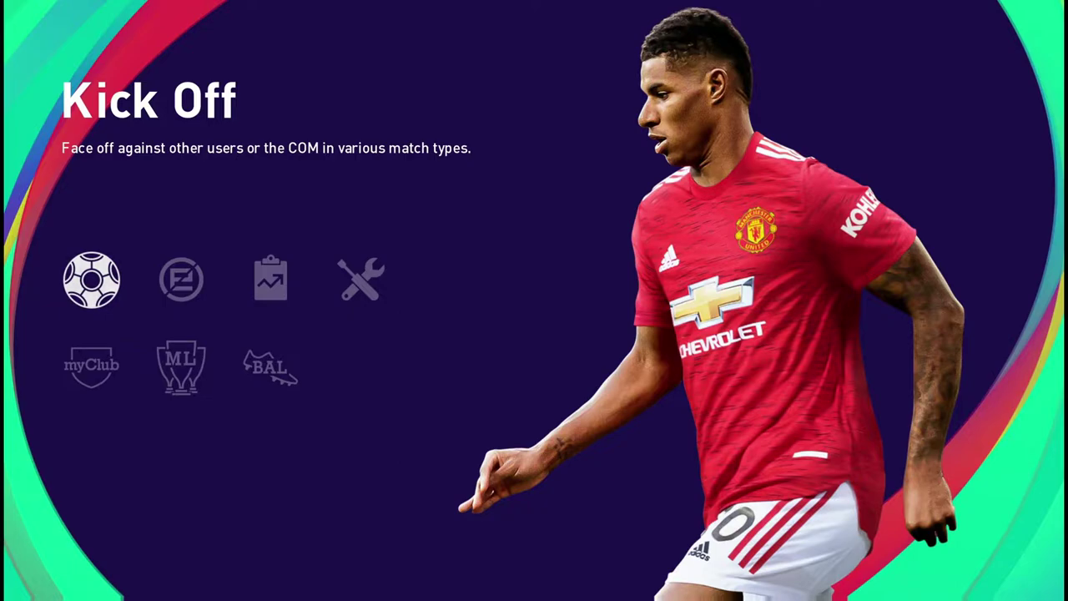
# Go from Kick Off to Settings, enter Edit mode and browse the Edit Menu categories
pyautogui.press('Right')
pyautogui.press('Right')
pyautogui.press('Right')
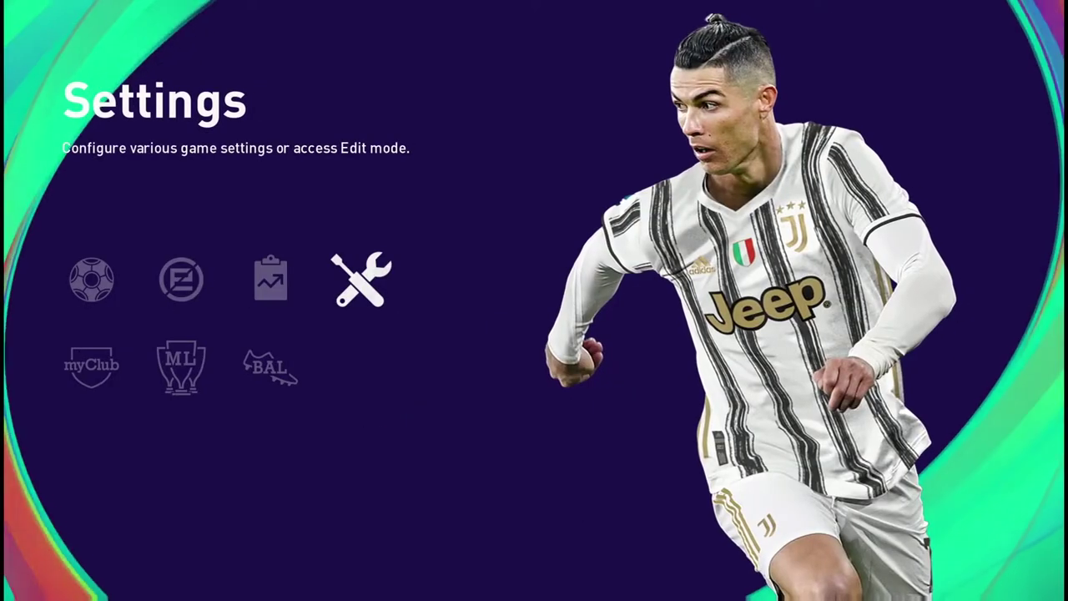
pyautogui.press('Return')
pyautogui.press('Return')
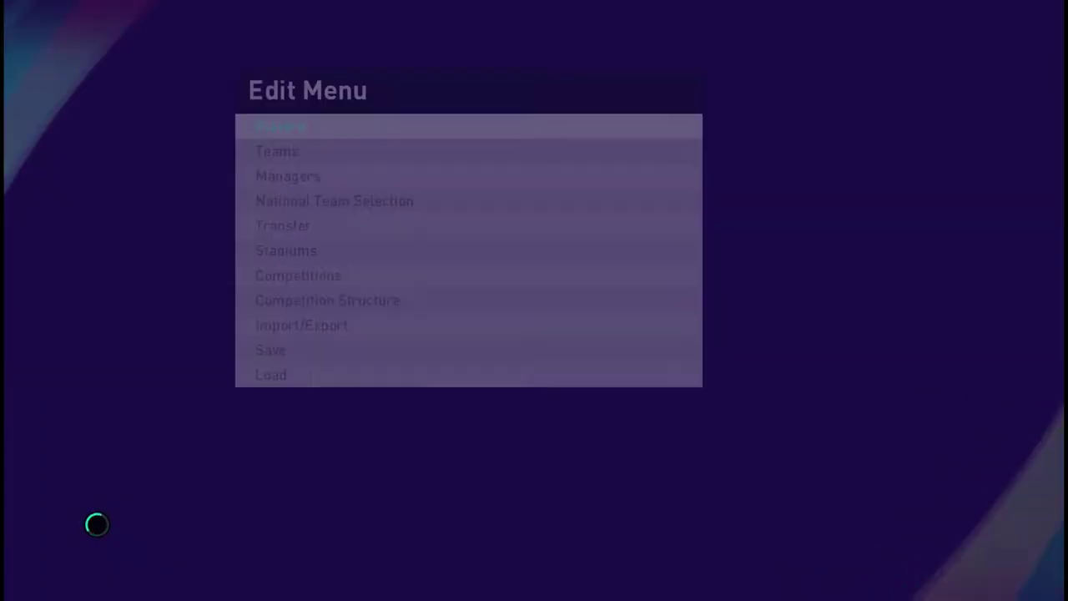
pyautogui.press('Down')
pyautogui.press('Down')
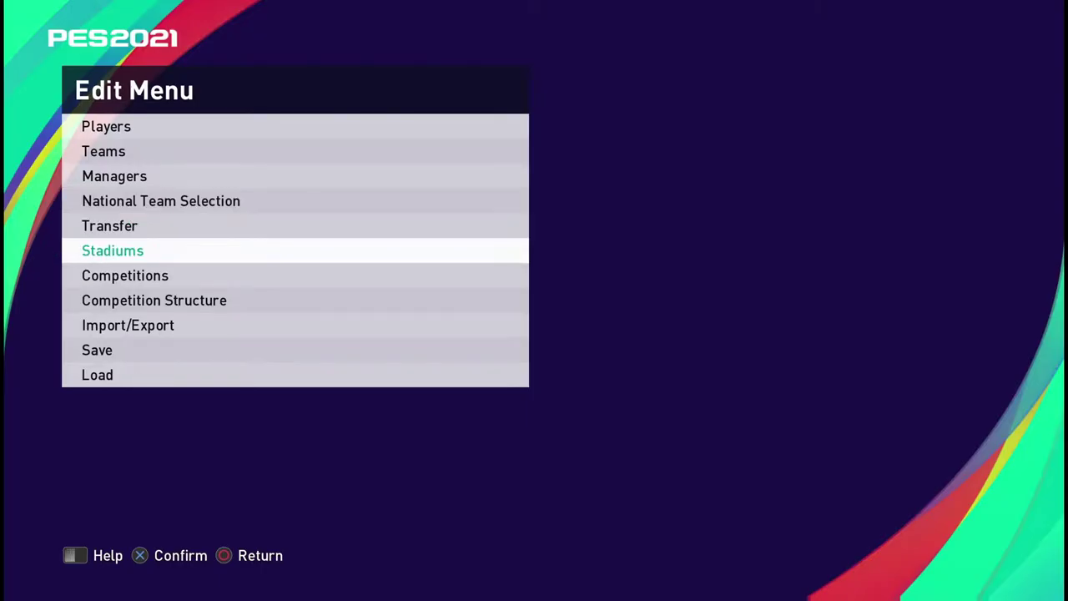
# Open the Competitions editing category and its Others group
pyautogui.press('Down')
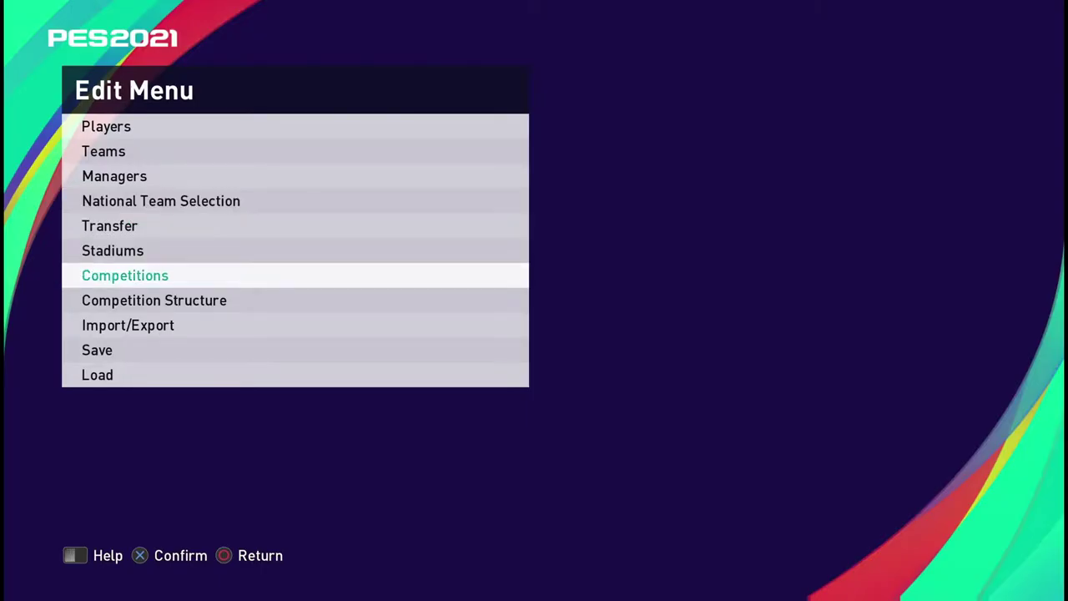
pyautogui.press('Return')
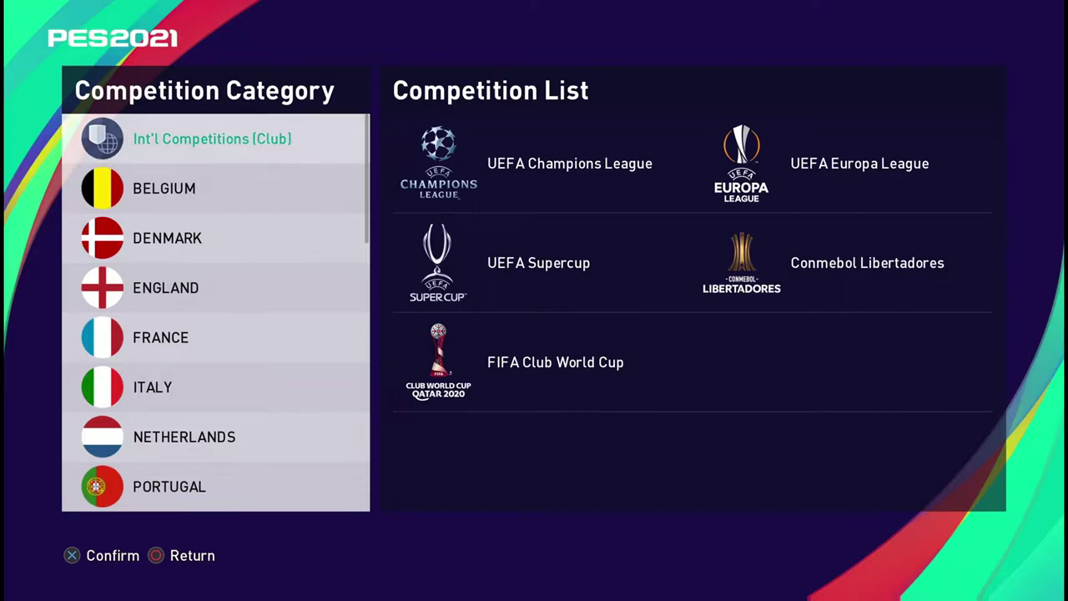
pyautogui.press('Down')
pyautogui.press('Down')
pyautogui.press('Down')
pyautogui.press('Down')
pyautogui.press('Down')
pyautogui.press('Down')
pyautogui.press('Down')
pyautogui.press('Down')
pyautogui.press('Down')
pyautogui.press('Down')
pyautogui.press('Down')
pyautogui.press('Down')
pyautogui.press('Down')
pyautogui.press('Down')
pyautogui.press('Down')
pyautogui.press('Down')
pyautogui.press('Down')
pyautogui.press('Down')
pyautogui.press('Down')
pyautogui.press('Down')
pyautogui.press('Down')
pyautogui.press('Down')
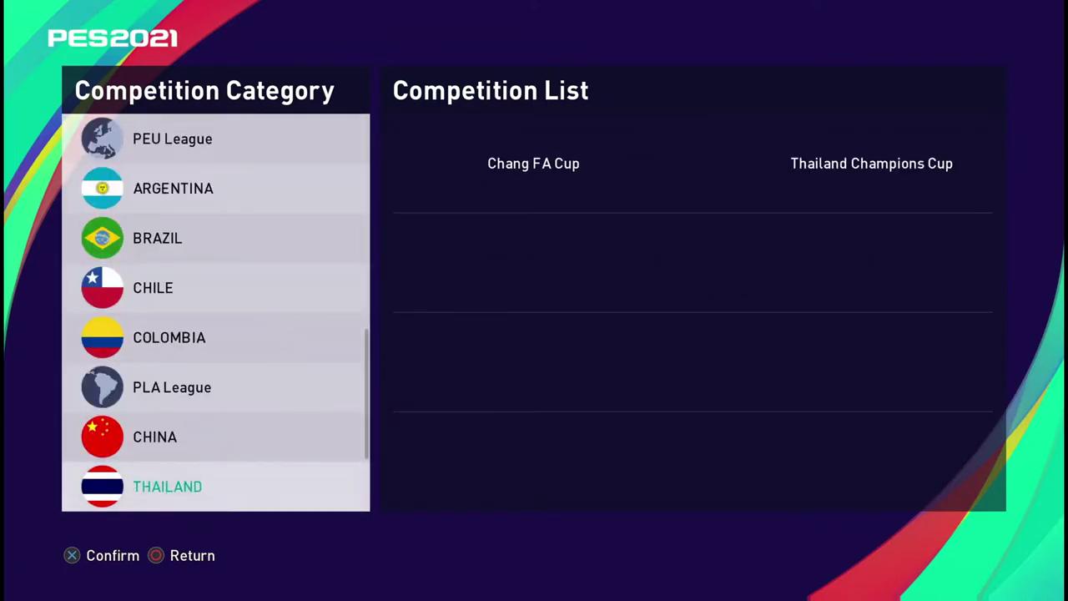
pyautogui.press('Down')
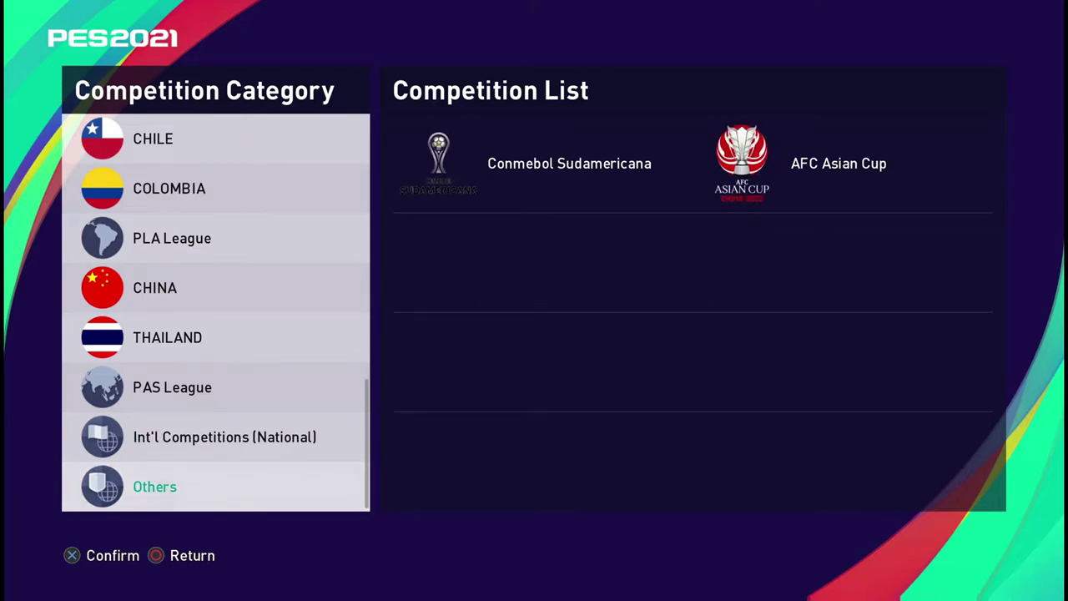
pyautogui.press('Return')
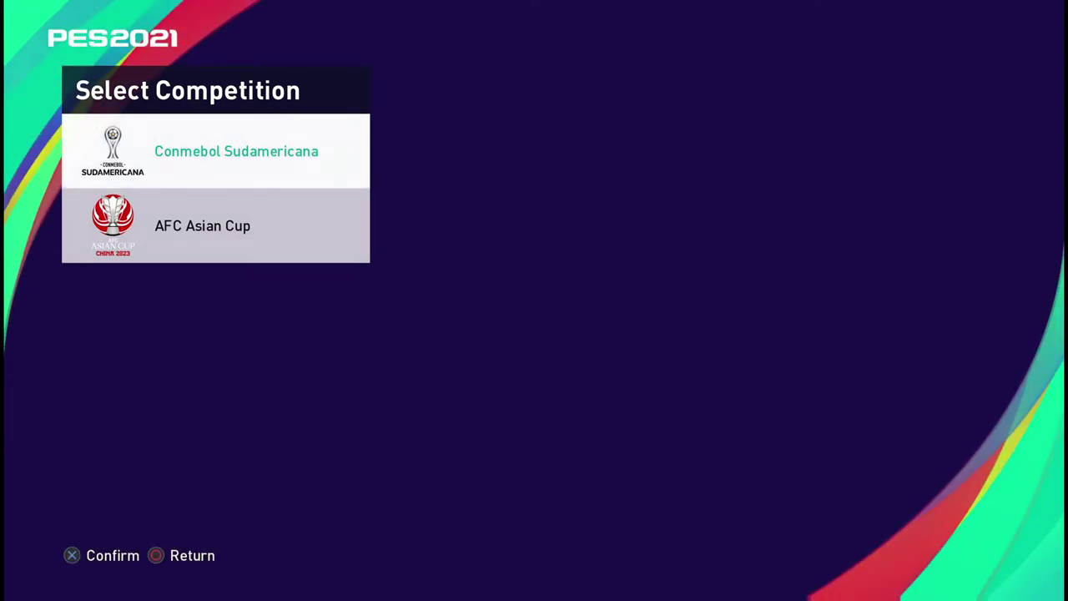
# Open Conmebol Sudamericana for editing from the Others list
pyautogui.press('Down')
pyautogui.press('Up')
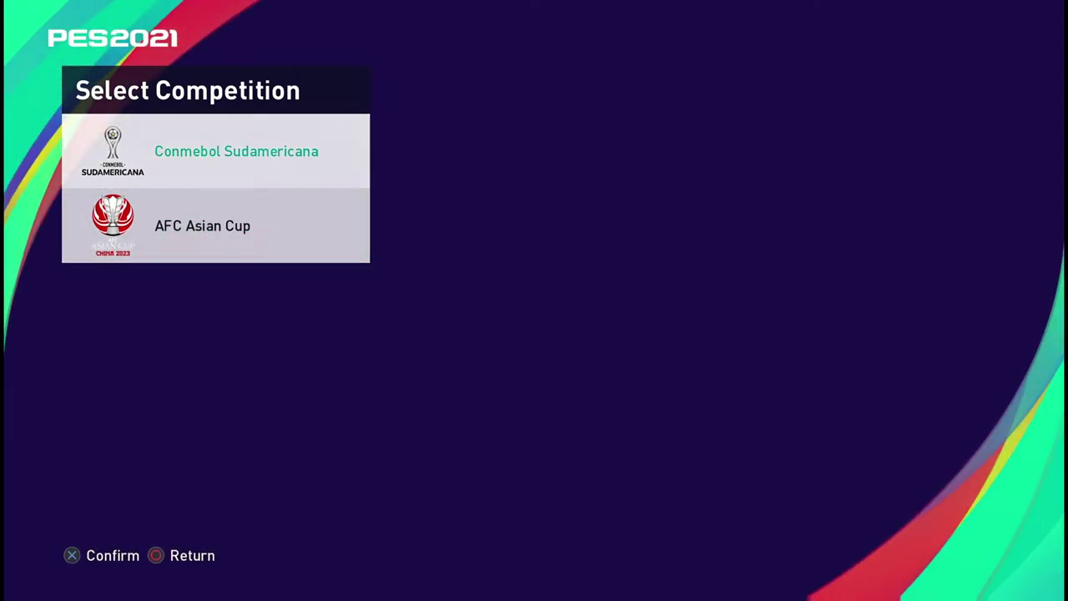
pyautogui.press('Return')
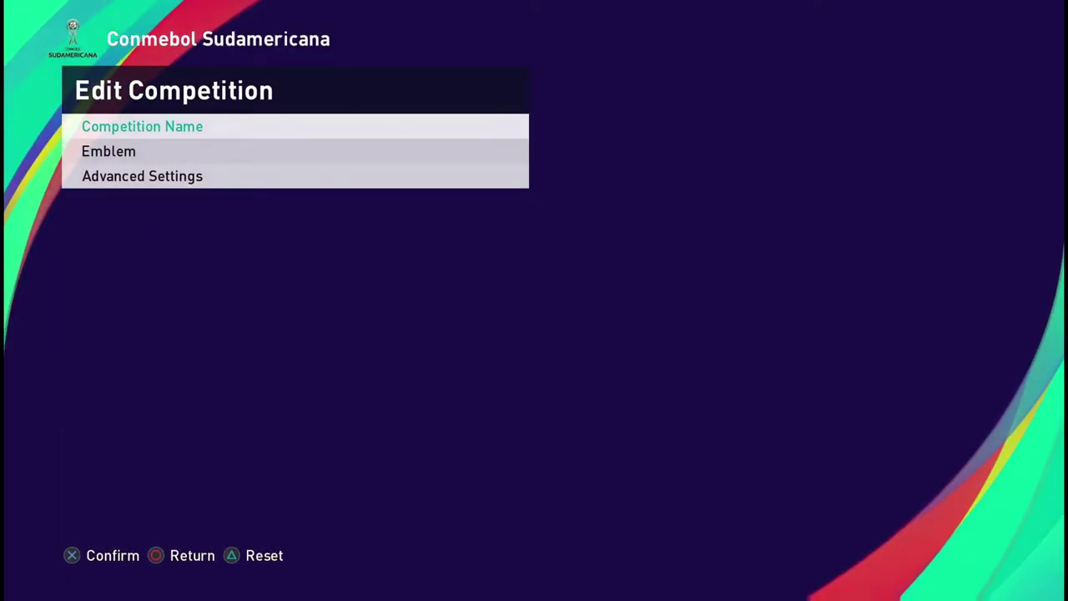
# Rename Conmebol Sudamericana to 'PES Simulation Cup 2021' in the Competition Name field
pyautogui.press('Return')
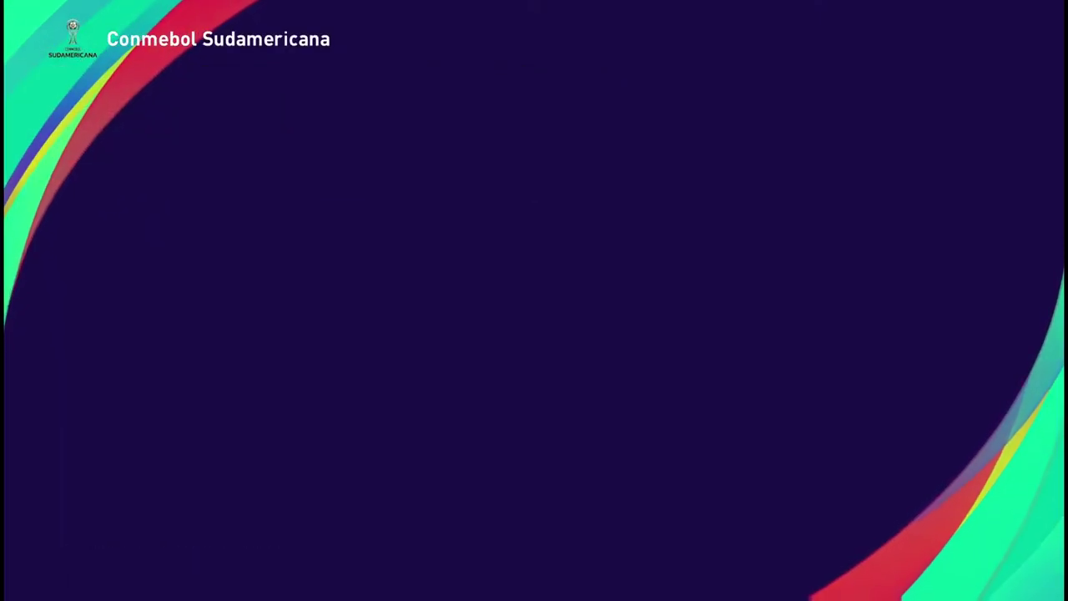
pyautogui.press('Return')
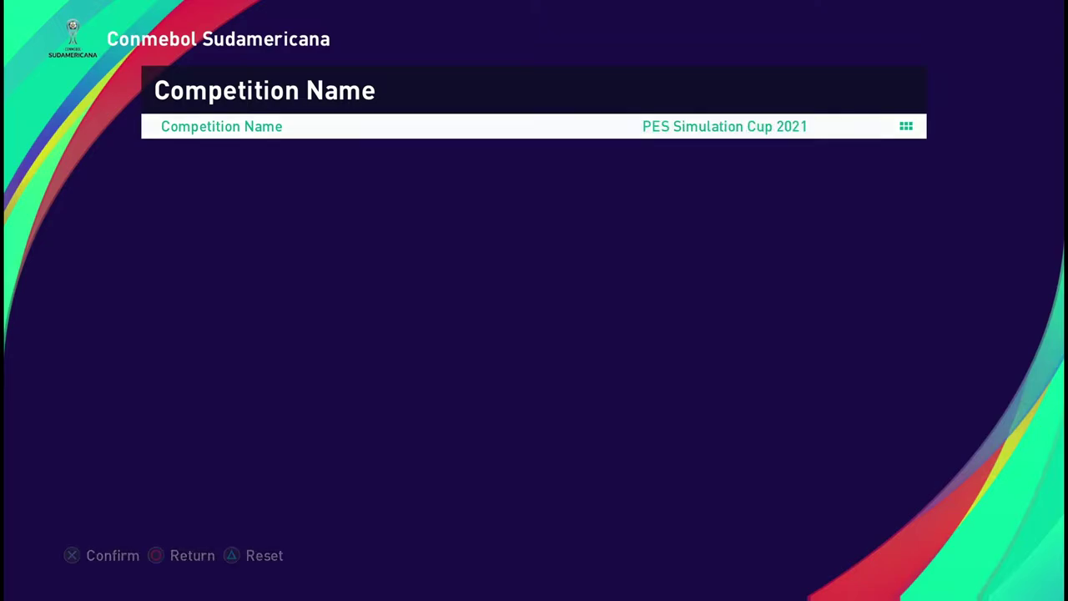
pyautogui.press('Escape')
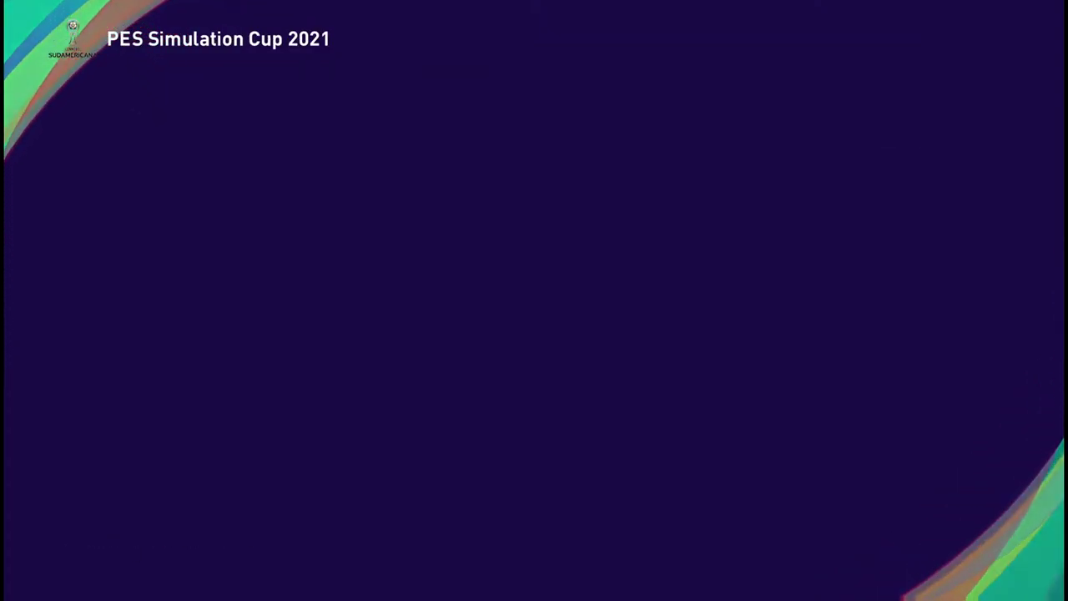
pyautogui.press('Down')
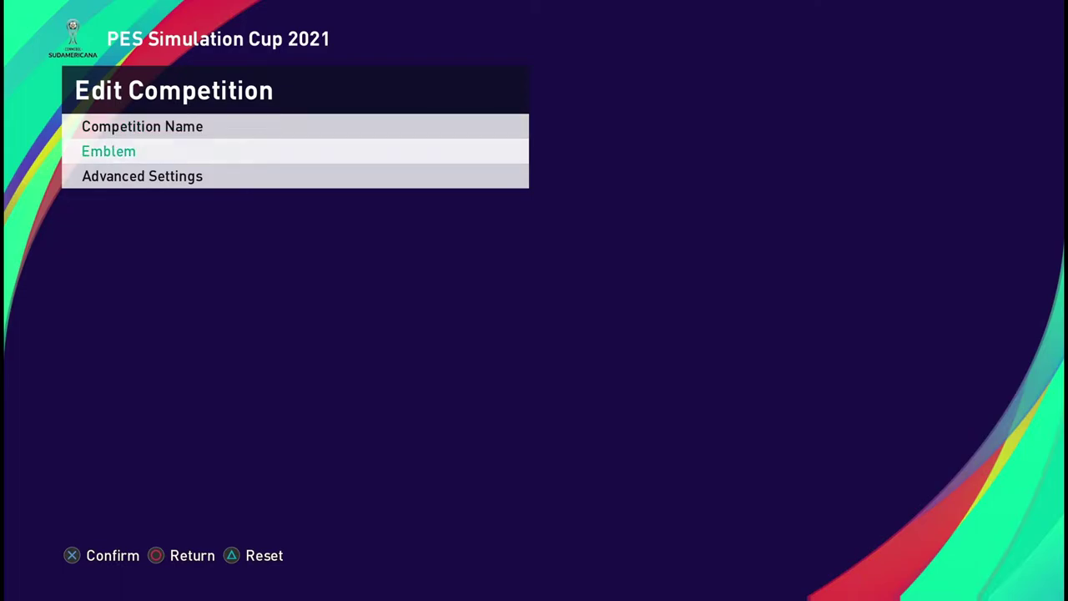
pyautogui.press('Return')
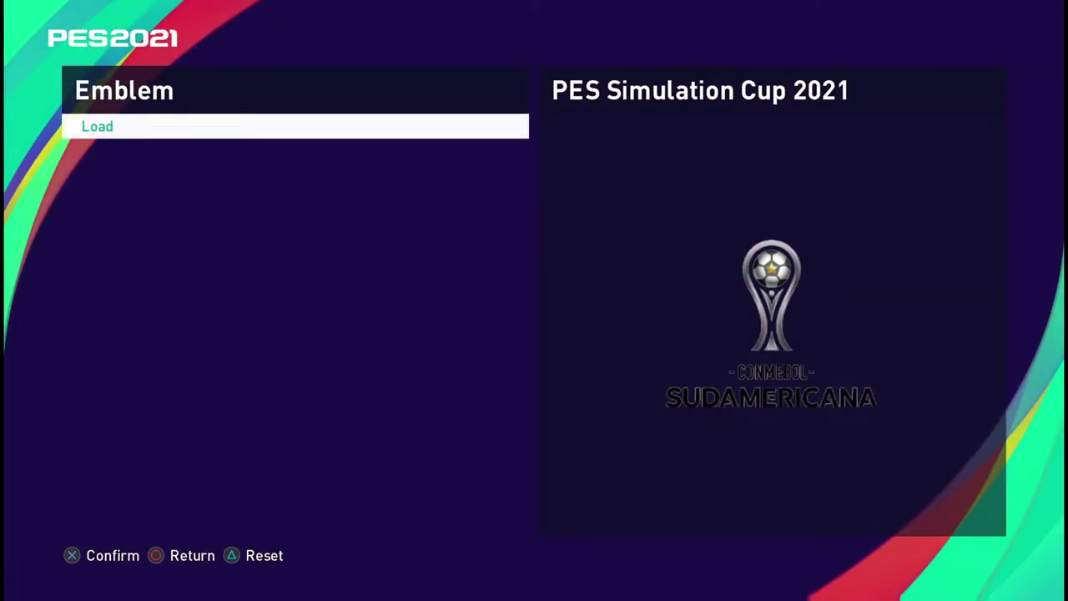
# Load emblem 54, SIM CUP 21.png, as the cup's emblem
pyautogui.press('Return')
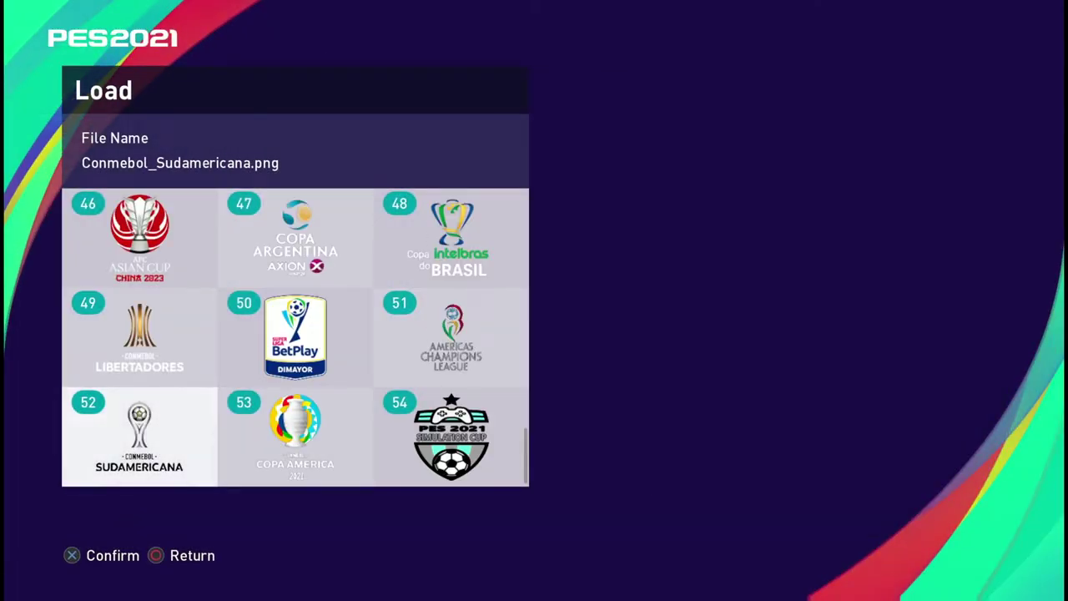
pyautogui.press('Right')
pyautogui.press('Right')
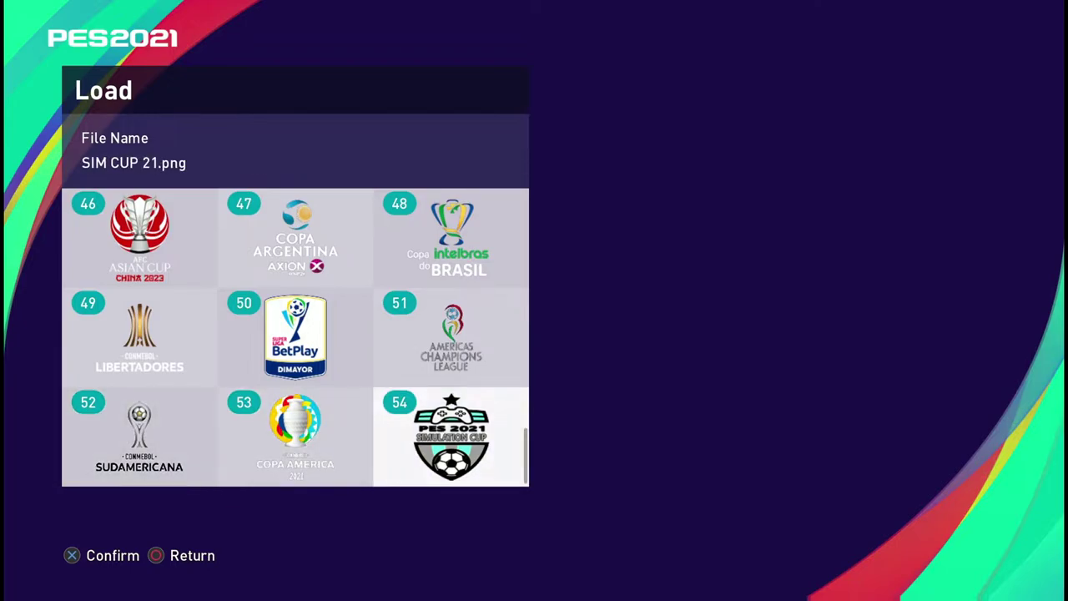
pyautogui.press('Return')
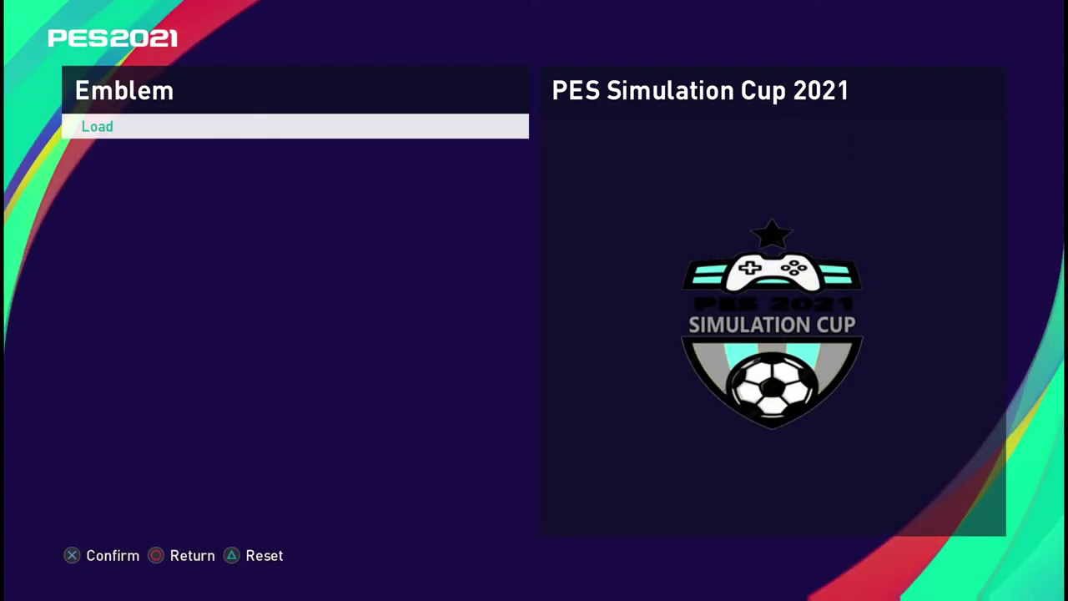
pyautogui.press('Escape')
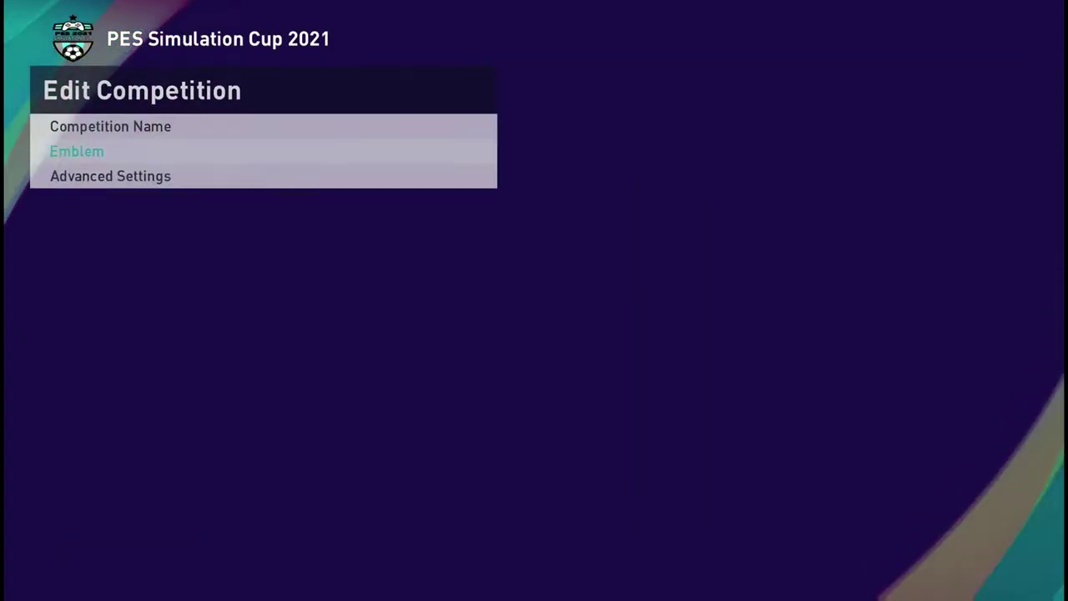
# In Advanced Settings, cycle Ball Type through the balls to TRIPLETTA and keep it
pyautogui.press('Down')
pyautogui.press('Return')
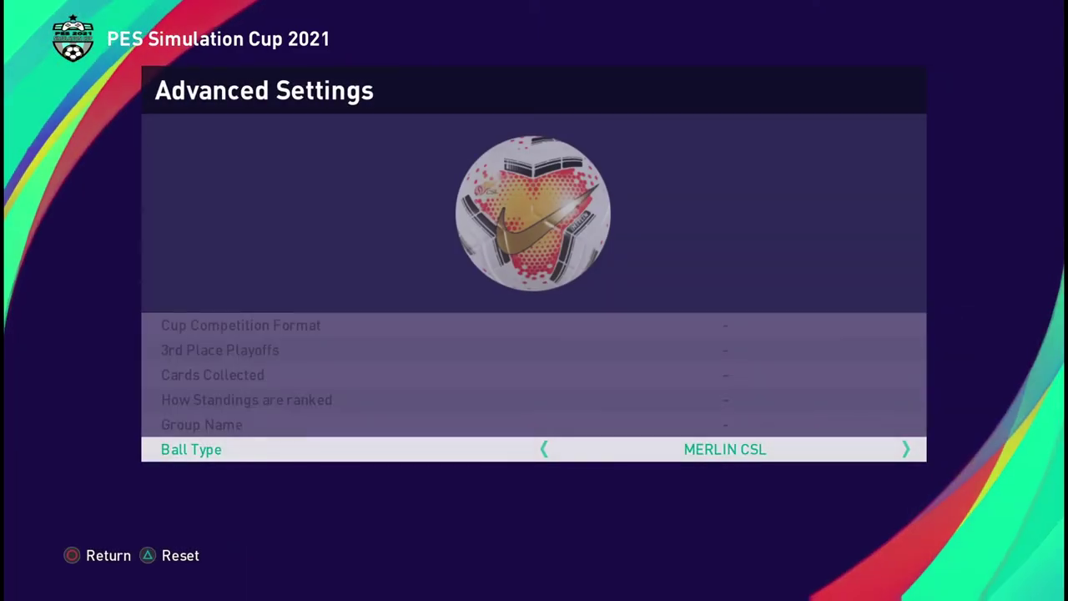
pyautogui.press('Right')
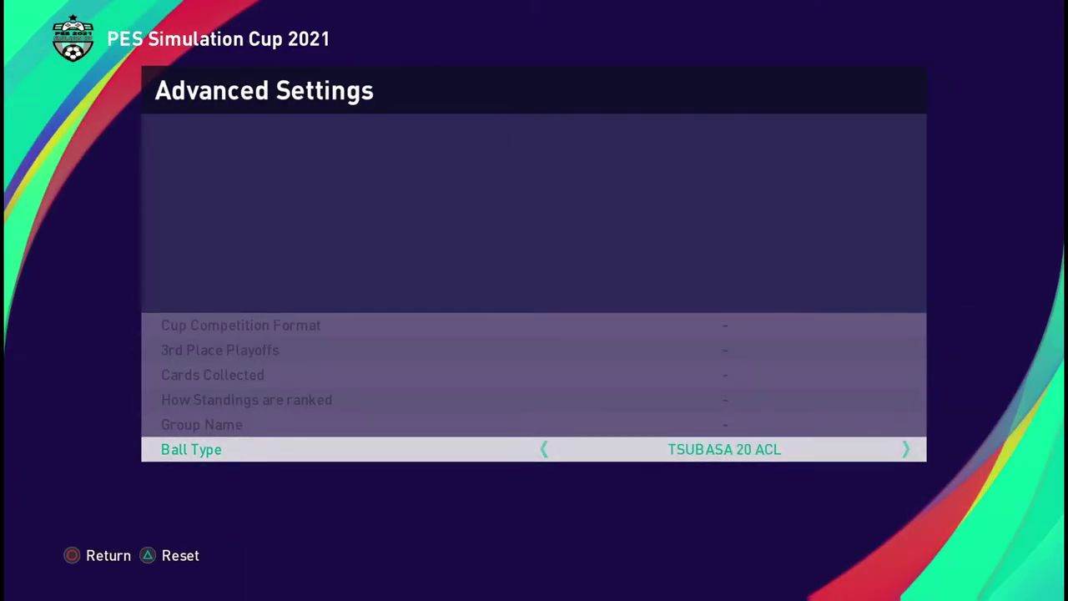
pyautogui.press('Right')
pyautogui.press('Right')
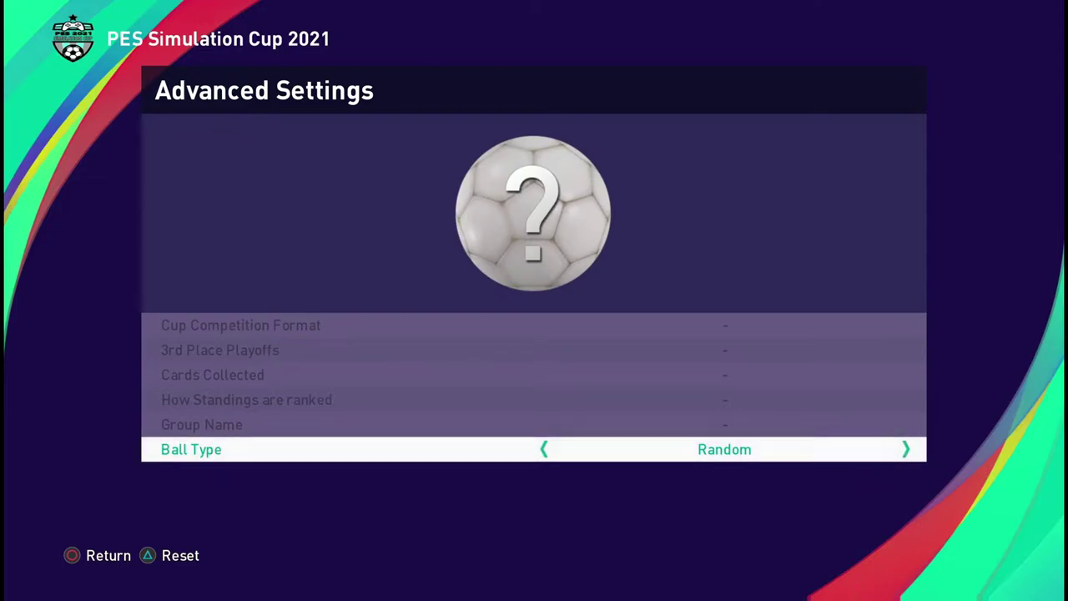
pyautogui.press('Right')
pyautogui.press('Right')
pyautogui.press('Right')
pyautogui.press('Right')
pyautogui.press('Right')
pyautogui.press('Right')
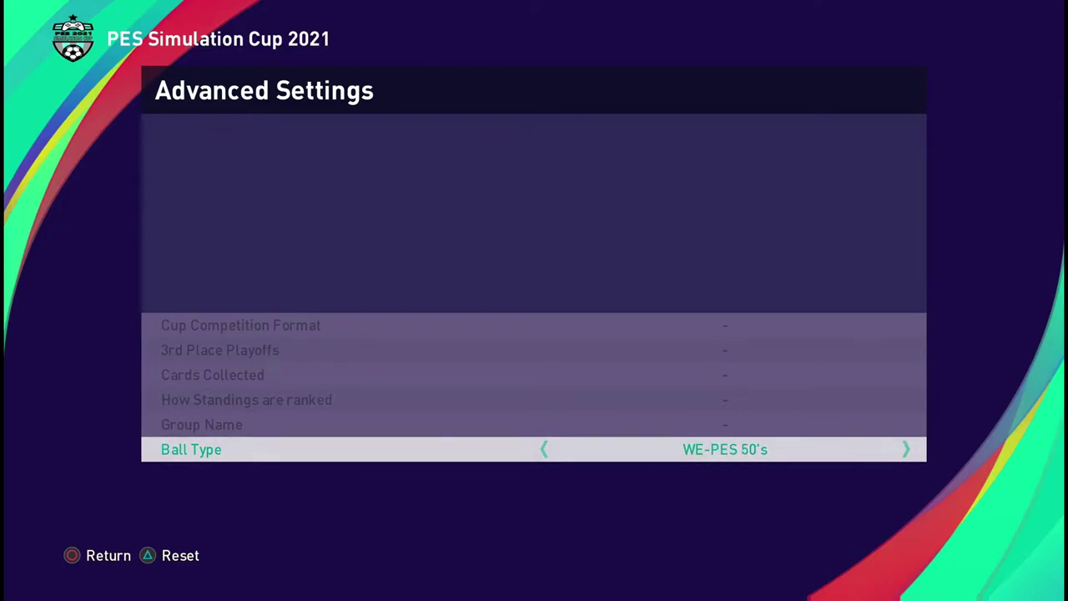
pyautogui.press('Right')
pyautogui.press('Right')
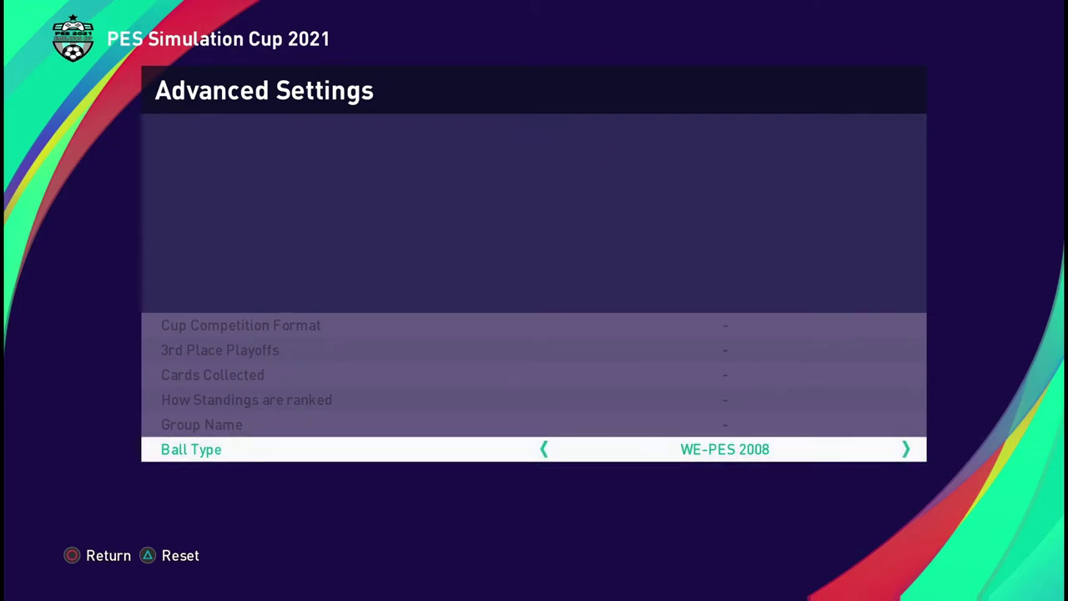
pyautogui.press('Right')
pyautogui.press('Right')
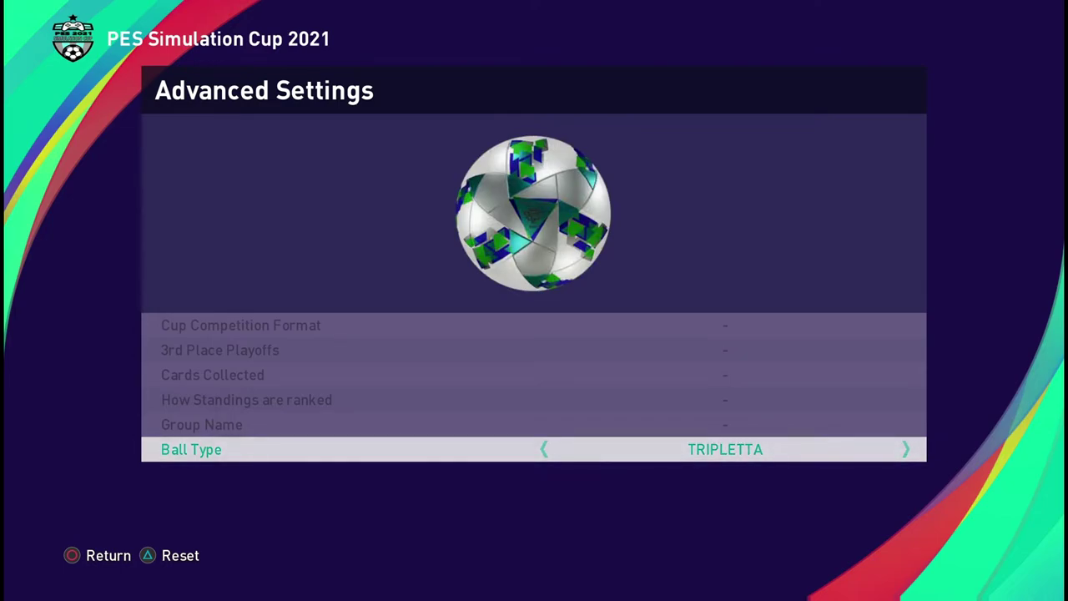
pyautogui.press('Escape')
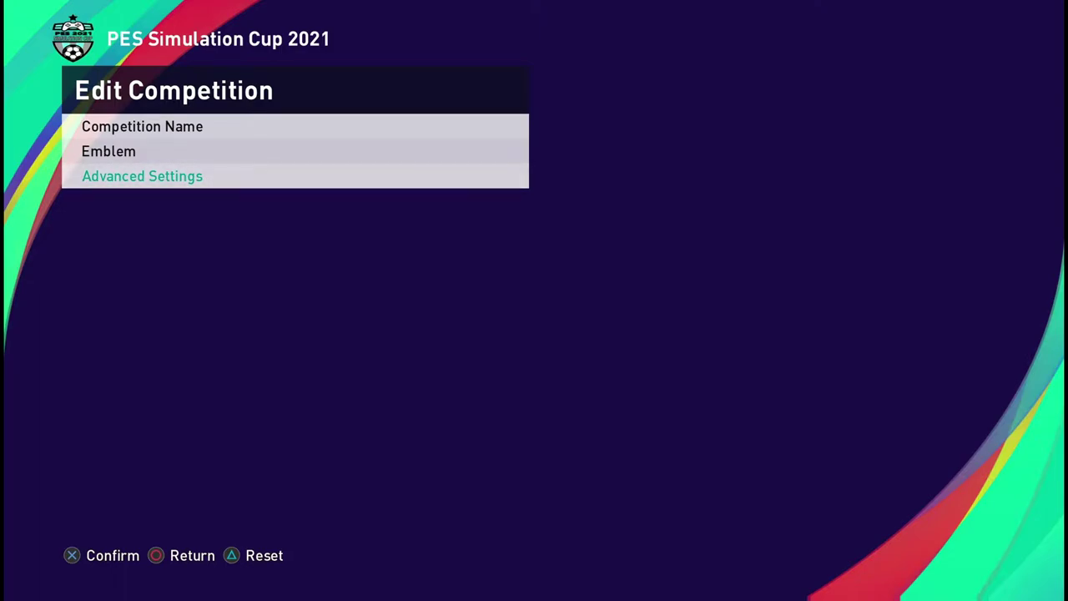
# Back out to the Edit Menu and confirm Yes to finish editing and save the data
pyautogui.press('Escape')
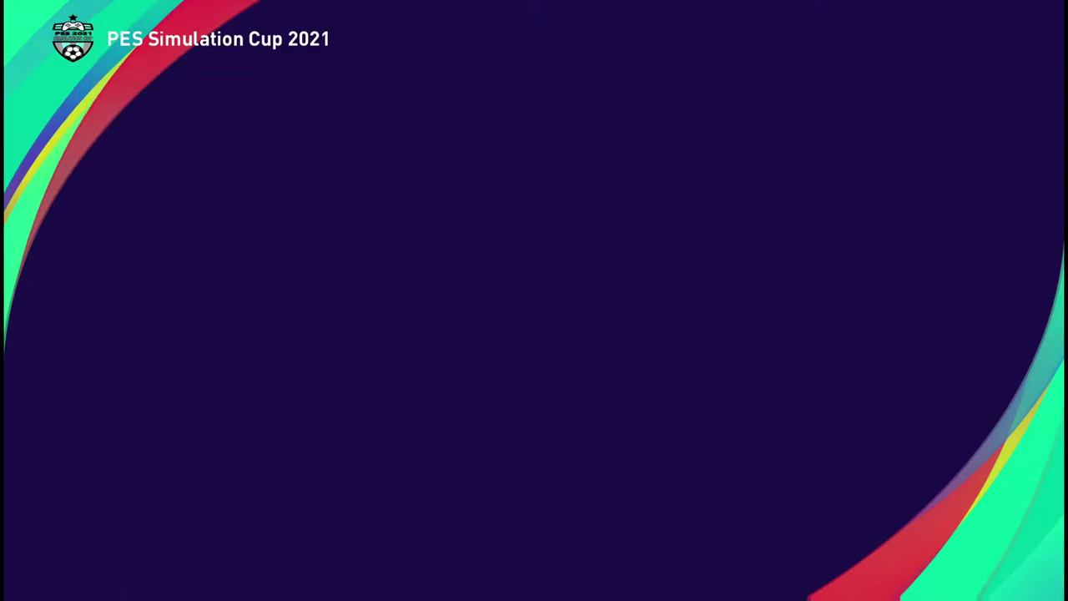
pyautogui.press('Escape')
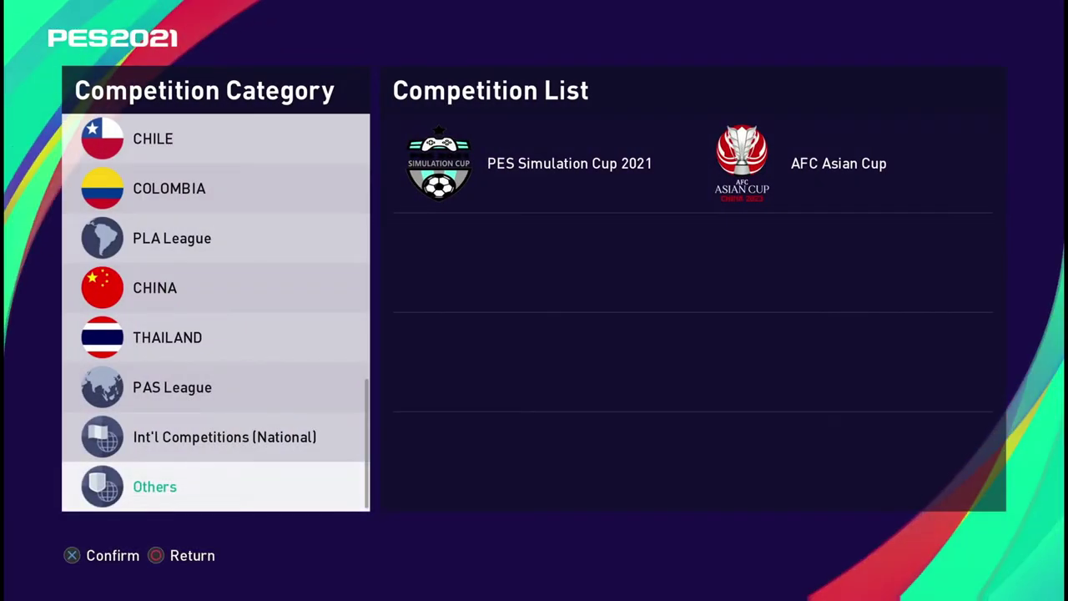
pyautogui.press('Escape')
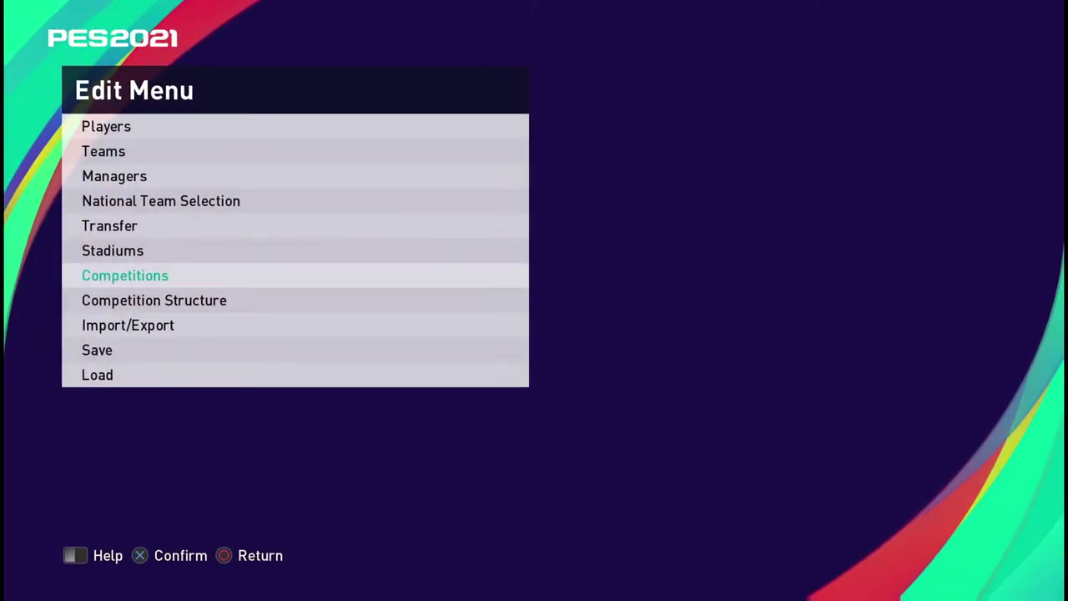
pyautogui.press('Escape')
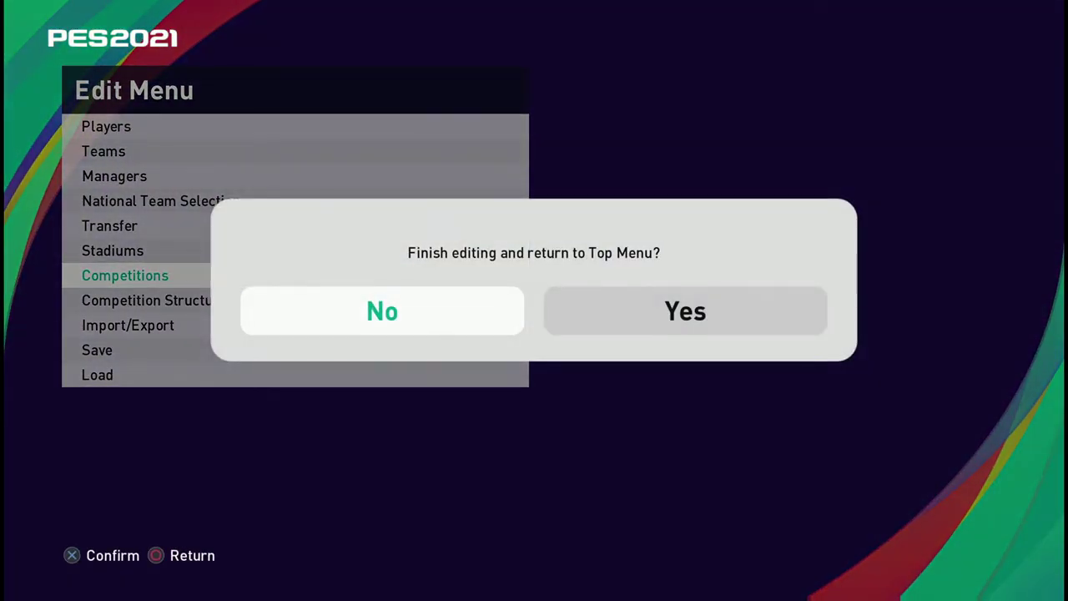
pyautogui.press('Right')
pyautogui.press('Return')
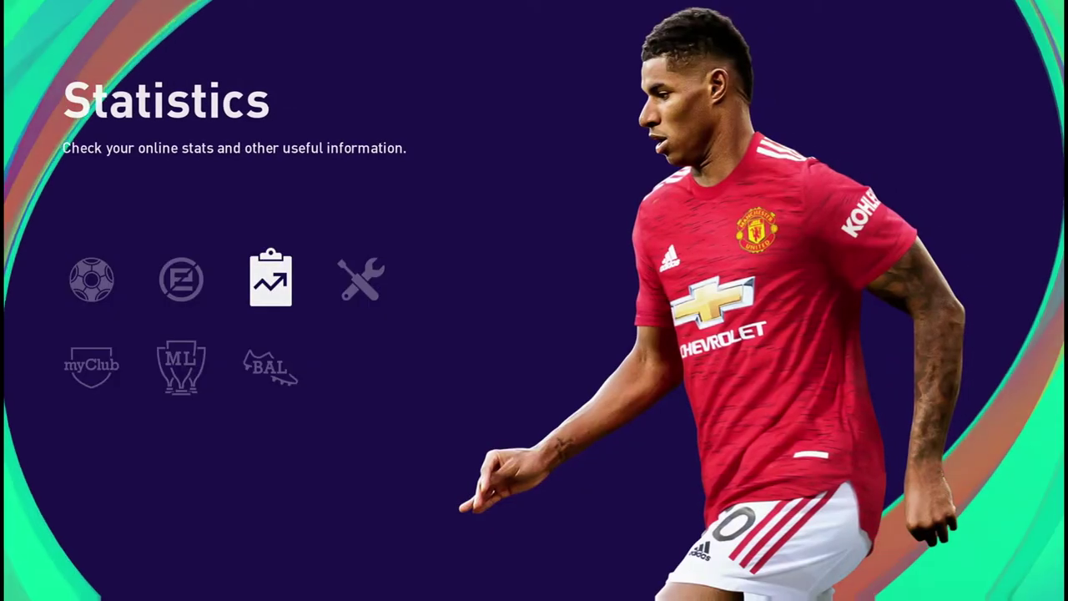
# Open Kick Off and move down past Versus to the Cup mode choices
pyautogui.press('Left')
pyautogui.press('Left')
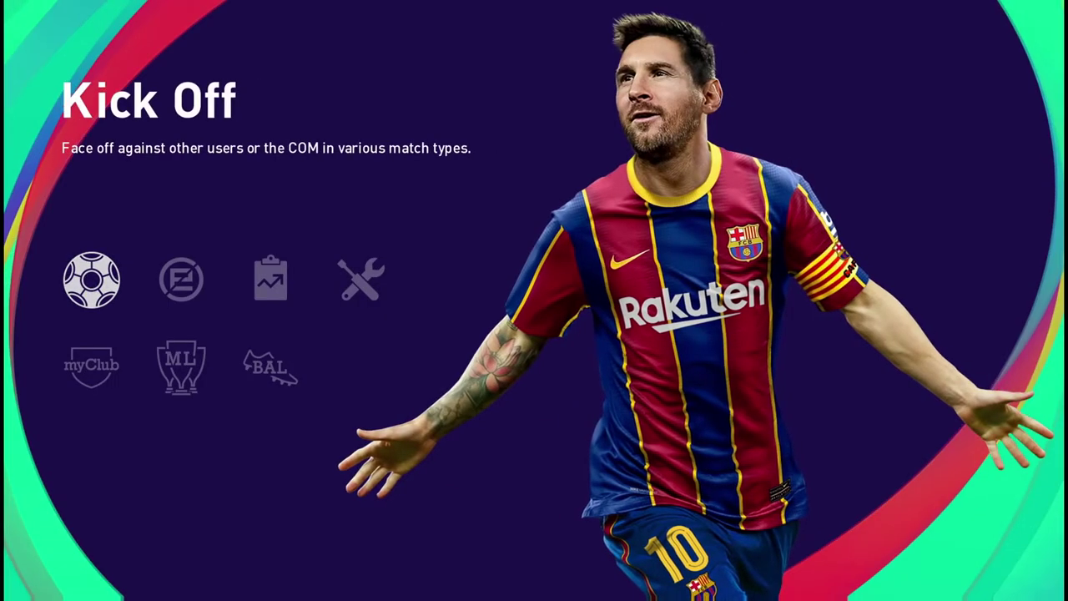
pyautogui.press('Return')
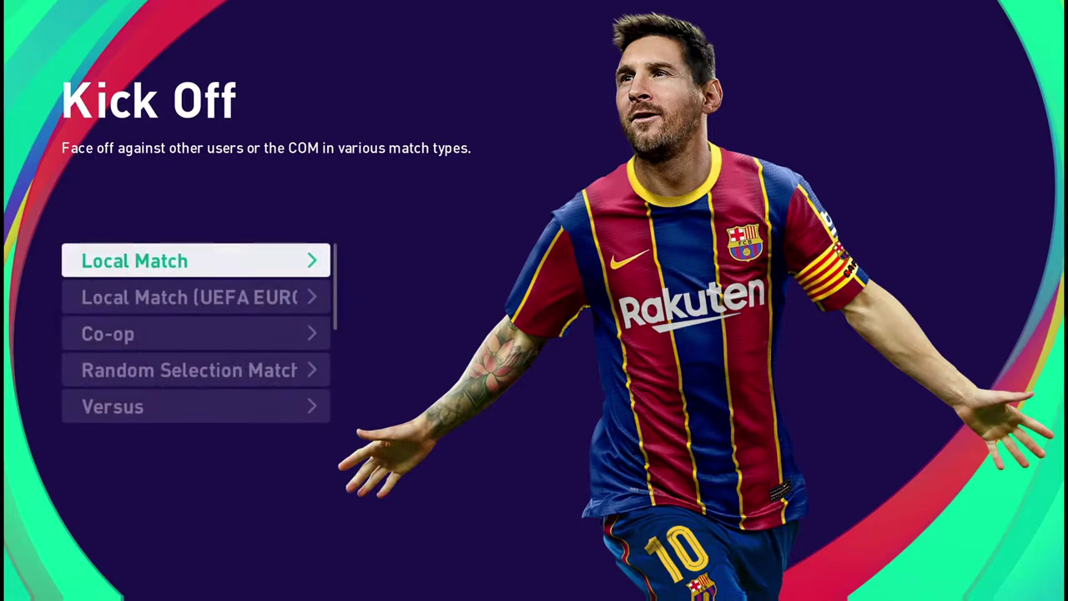
pyautogui.press('Down')
pyautogui.press('Down')
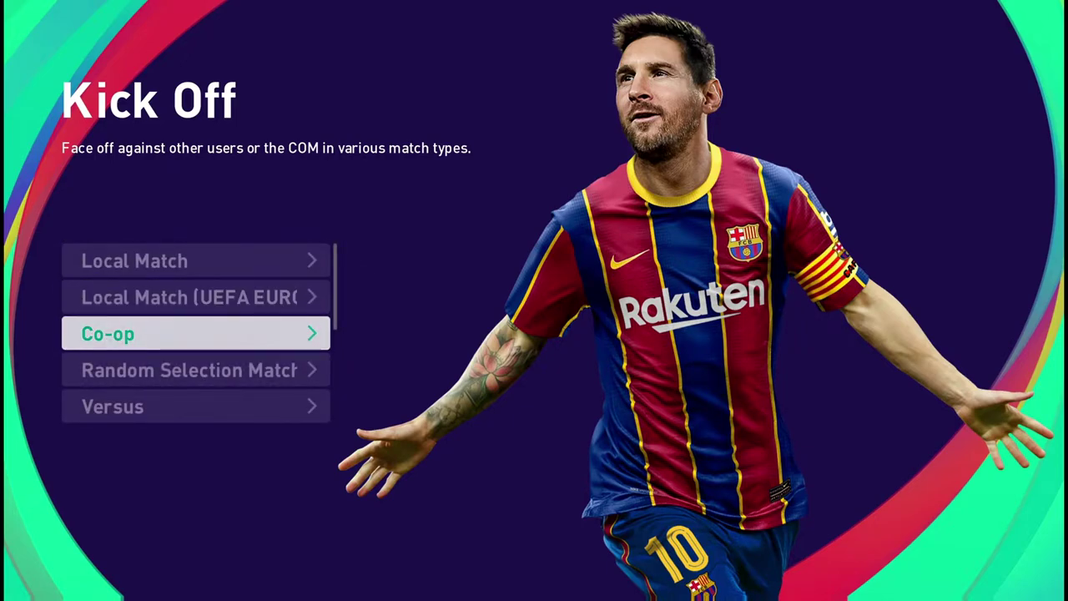
pyautogui.press('Down')
pyautogui.press('Down')
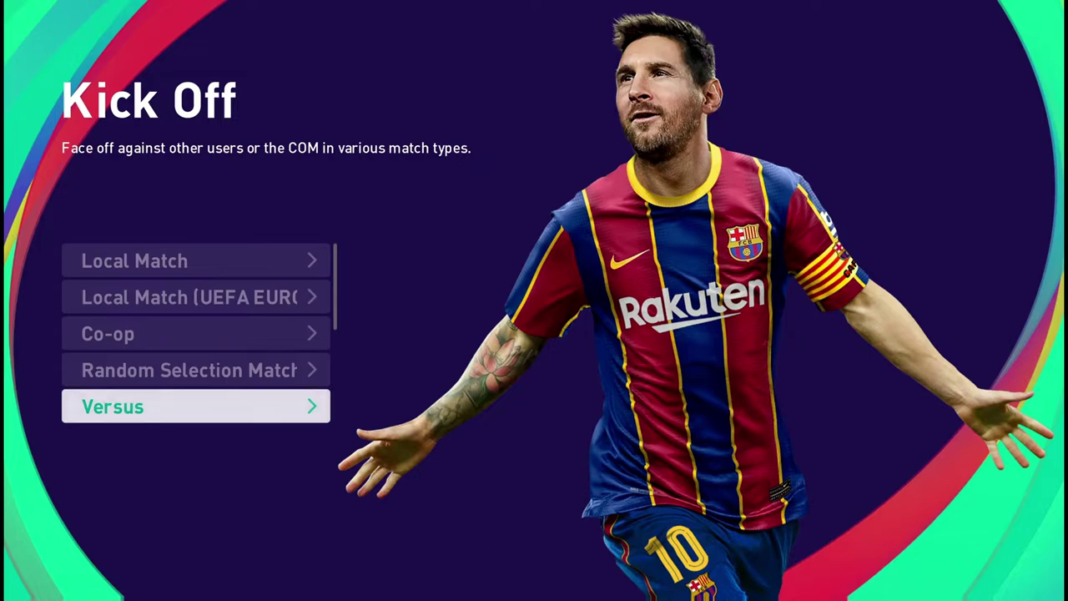
pyautogui.press('Down')
pyautogui.press('Down')
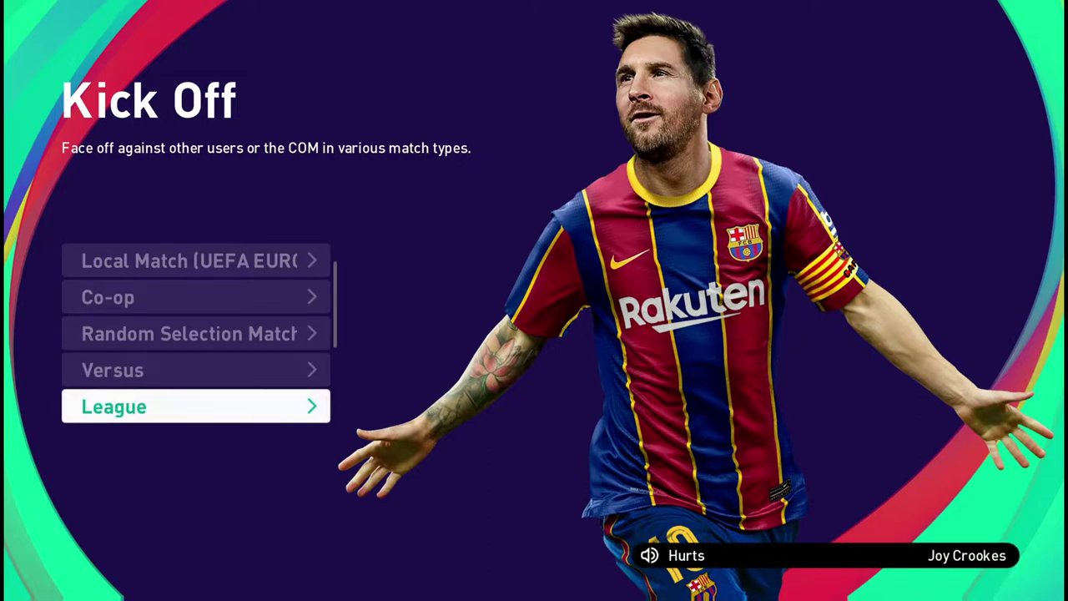
pyautogui.press('Return')
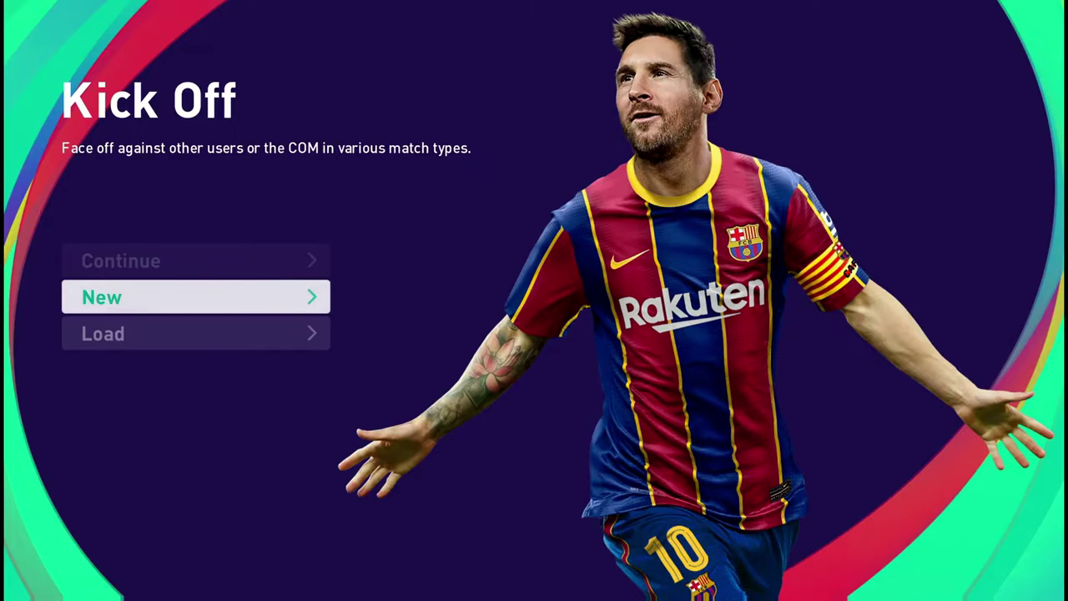
# Start a new cup with PES Simulation Cup 2021, showing its 32-team Group League regulations
pyautogui.press('Return')
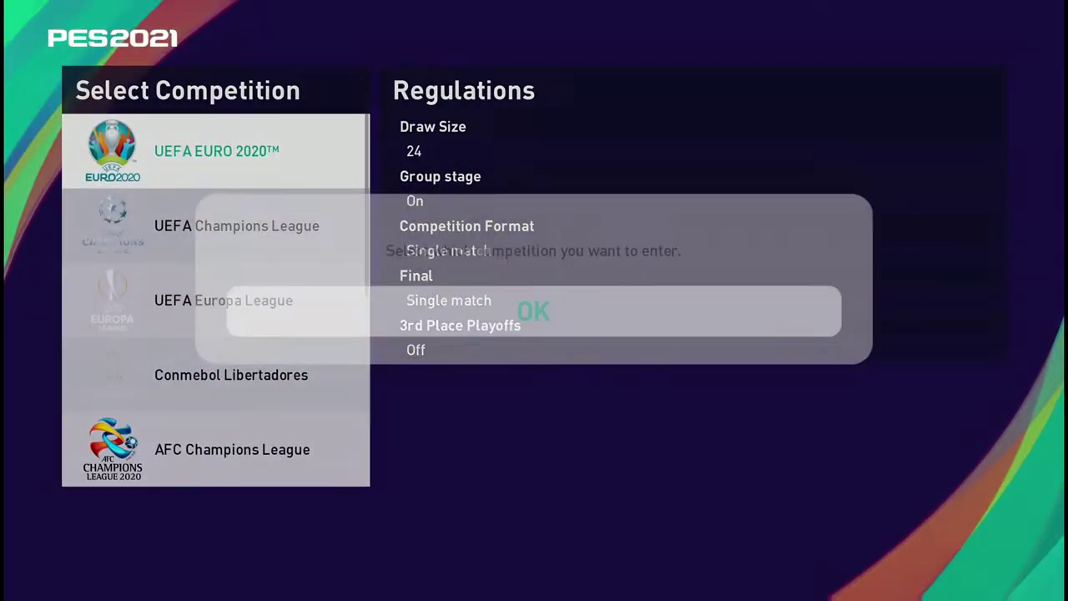
pyautogui.press('Return')
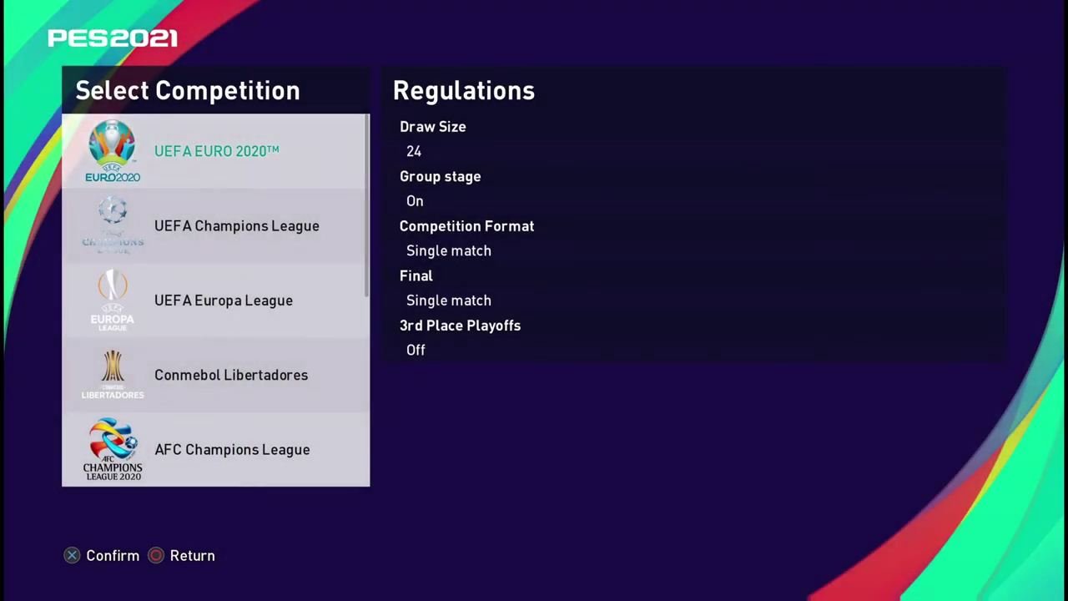
pyautogui.press('Down')
pyautogui.press('Down')
pyautogui.press('Down')
pyautogui.press('Down')
pyautogui.press('Down')
pyautogui.press('Down')
pyautogui.press('Down')
pyautogui.press('Down')
pyautogui.press('Down')
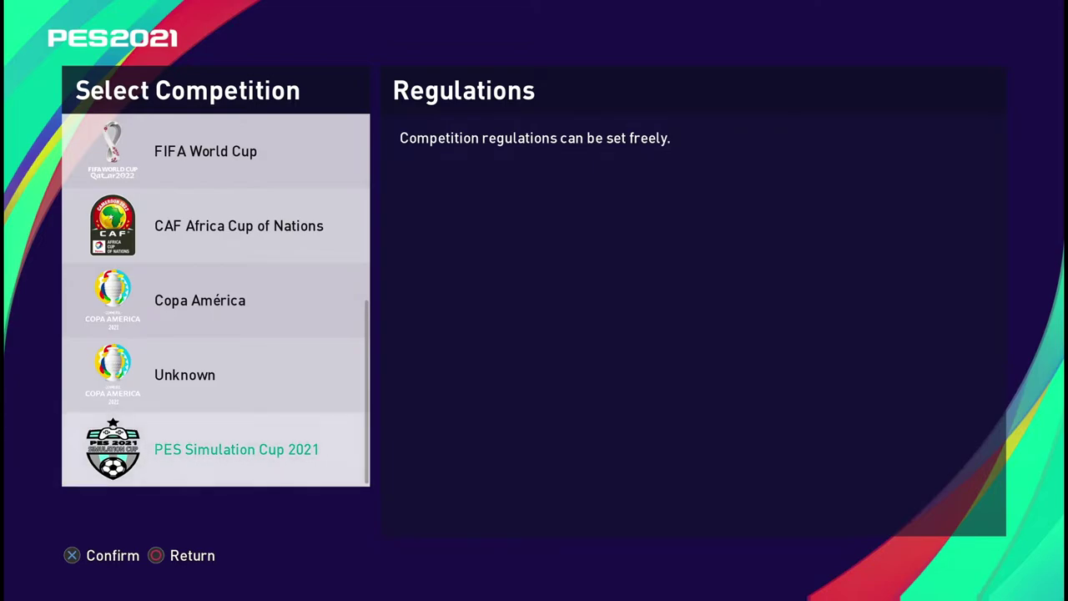
pyautogui.press('Return')
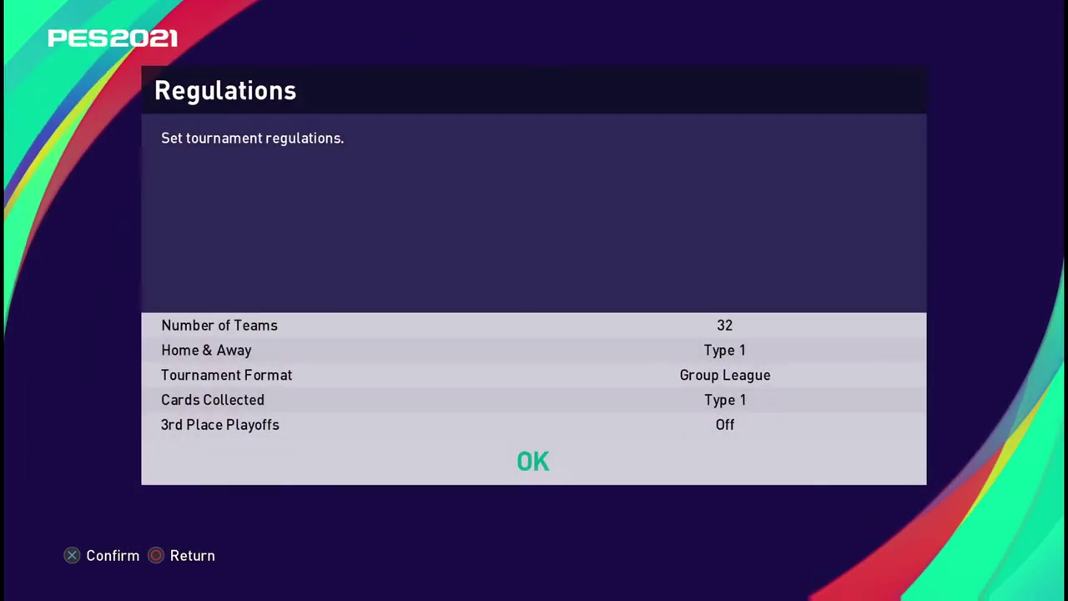